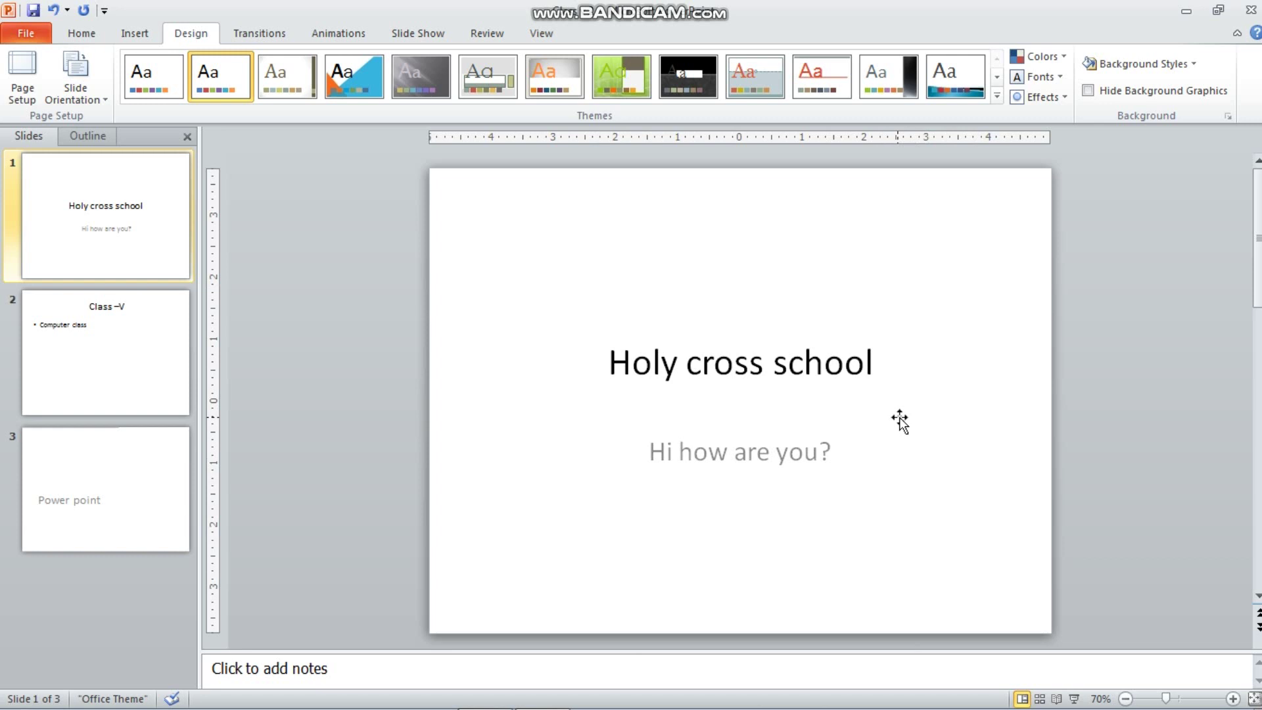
Try the Civic and Austin themes on the presentation, restoring Office Theme after each
click(755, 84)
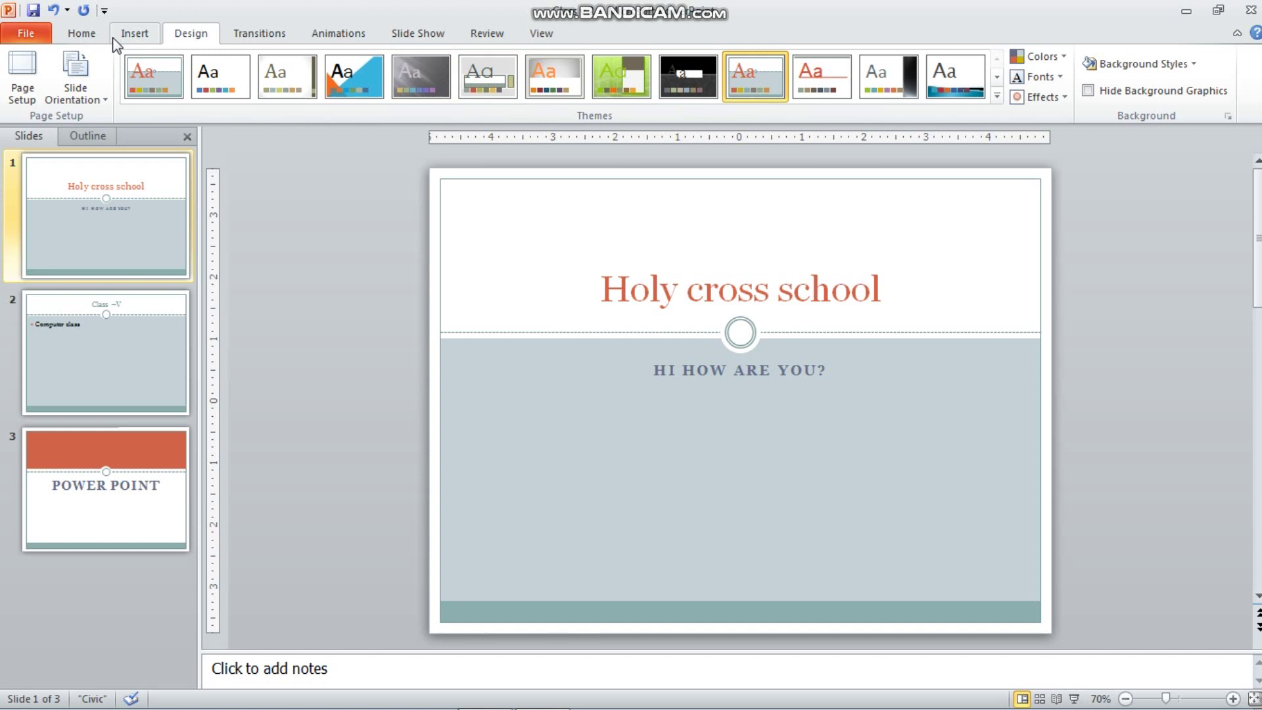
click(84, 38)
click(182, 36)
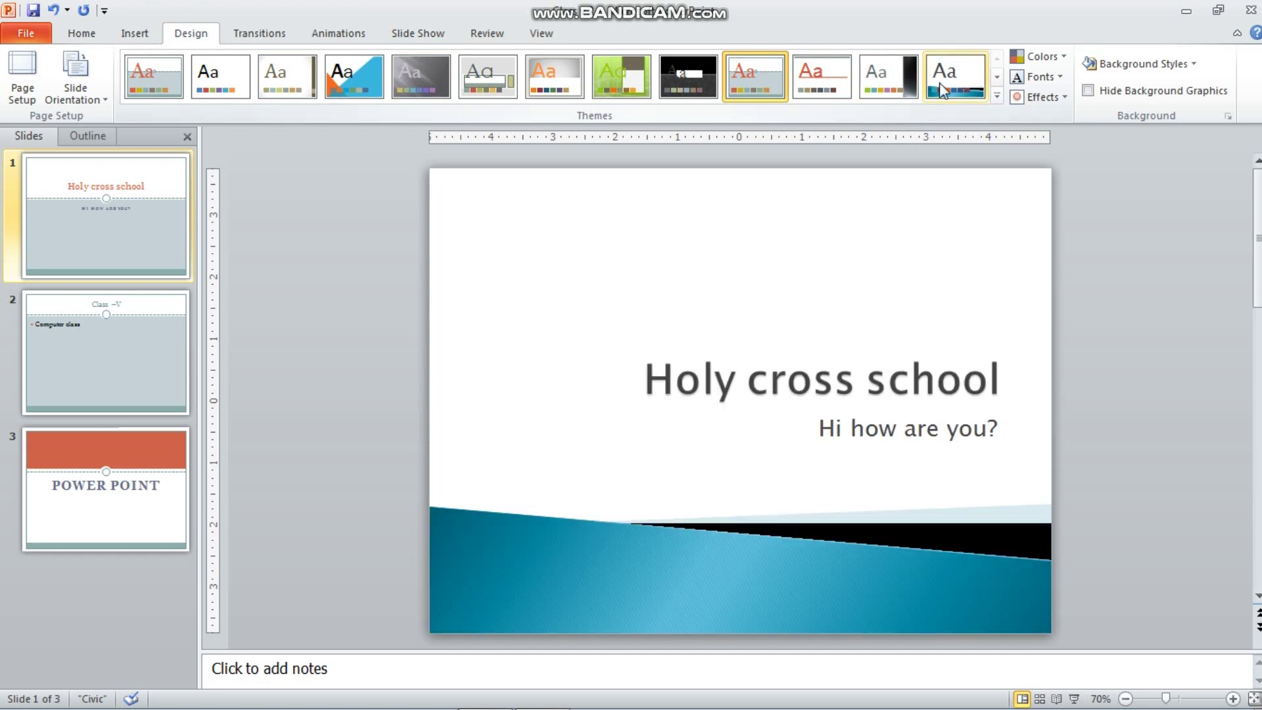
click(235, 77)
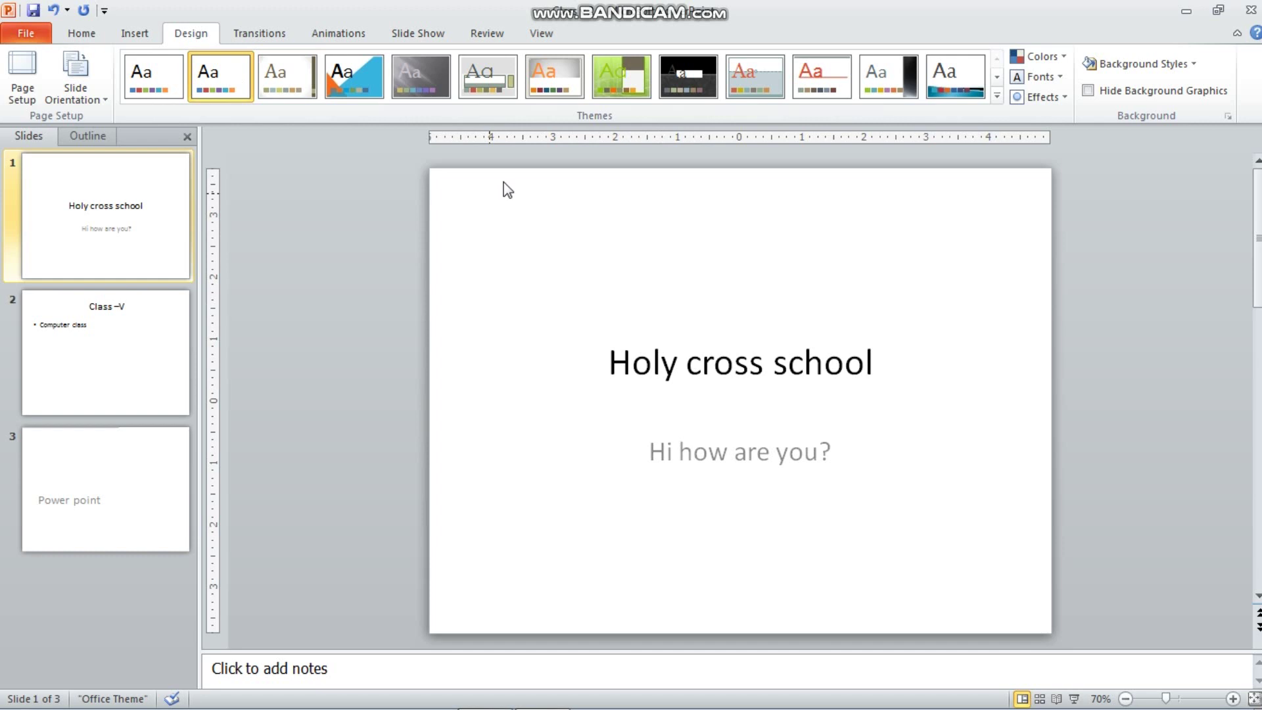
click(616, 84)
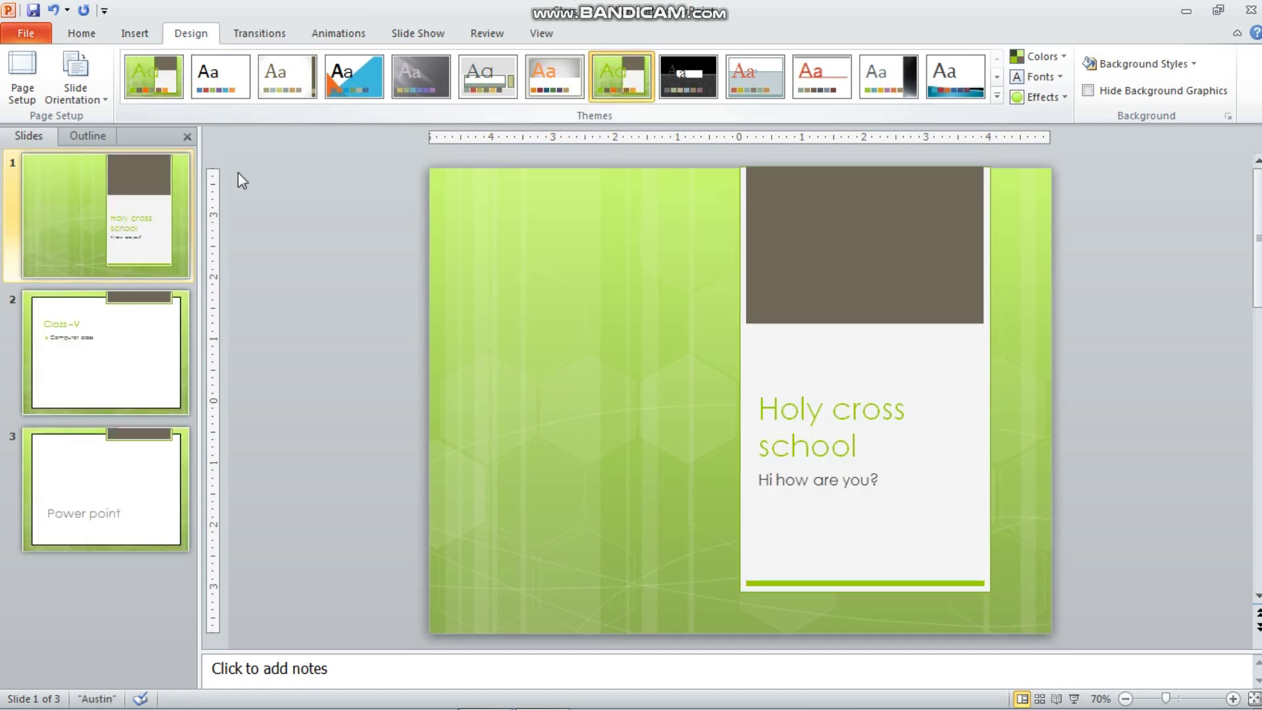
click(212, 89)
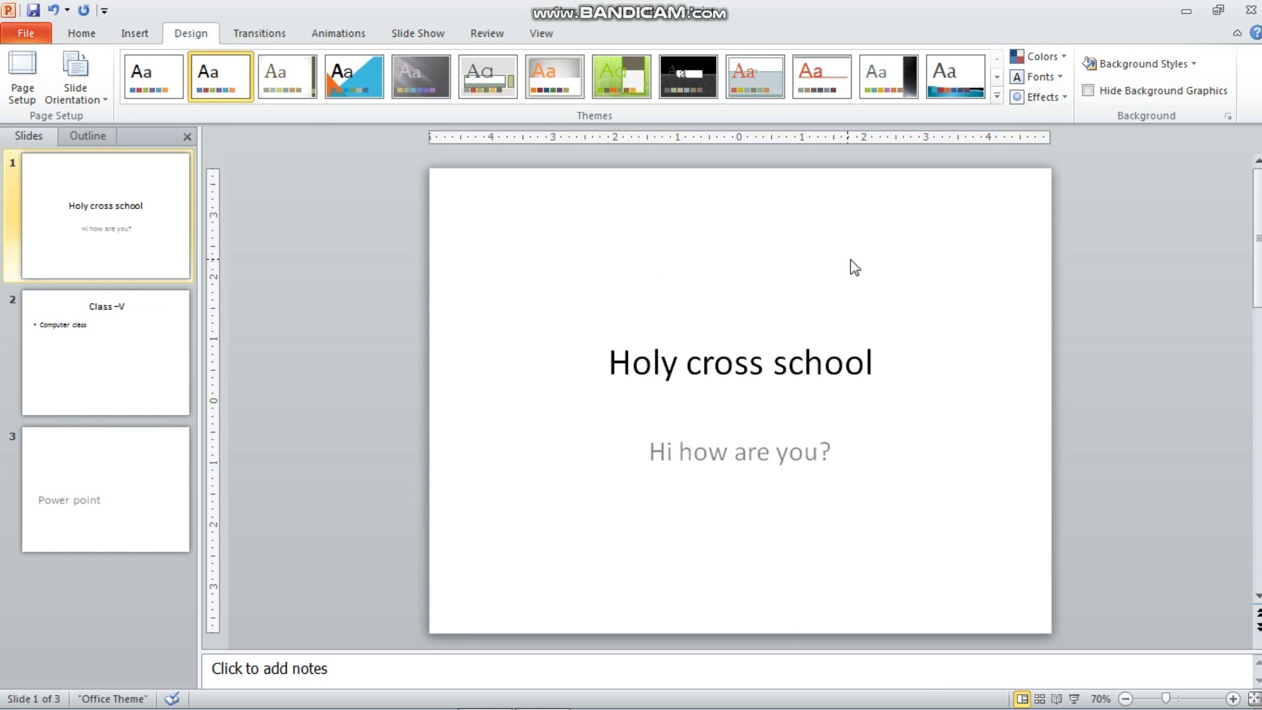
click(1178, 68)
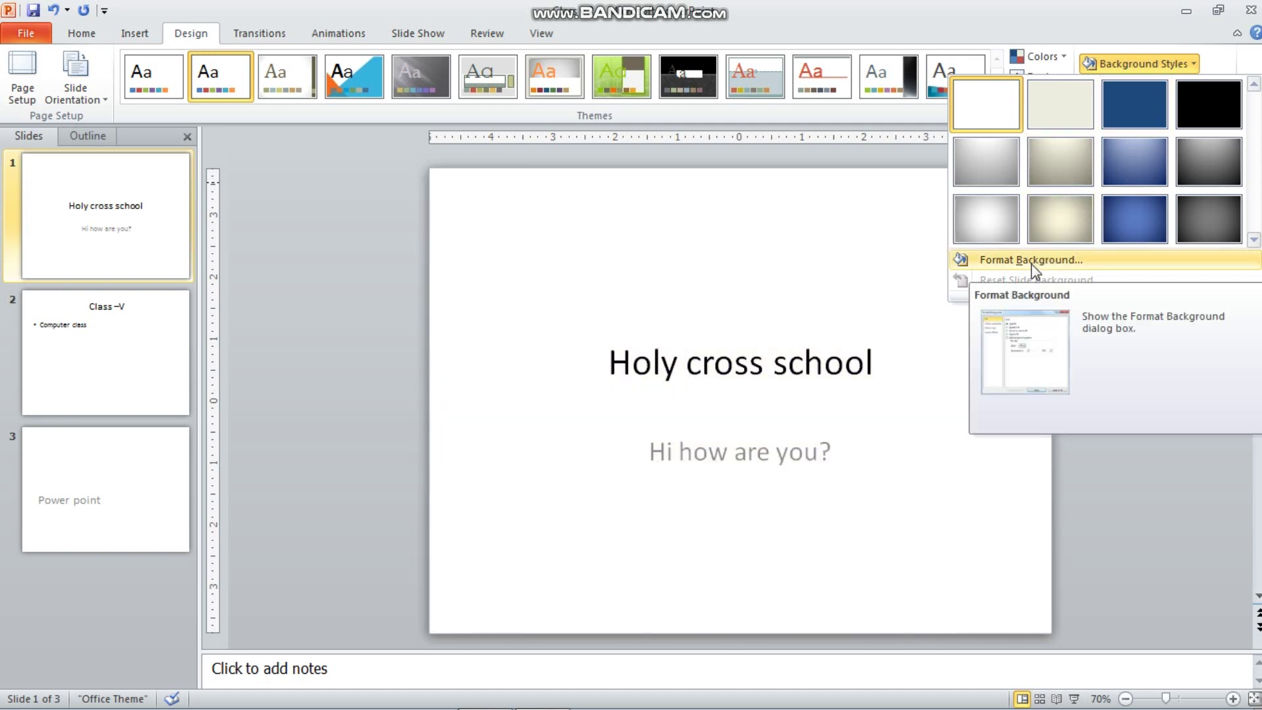
click(1032, 260)
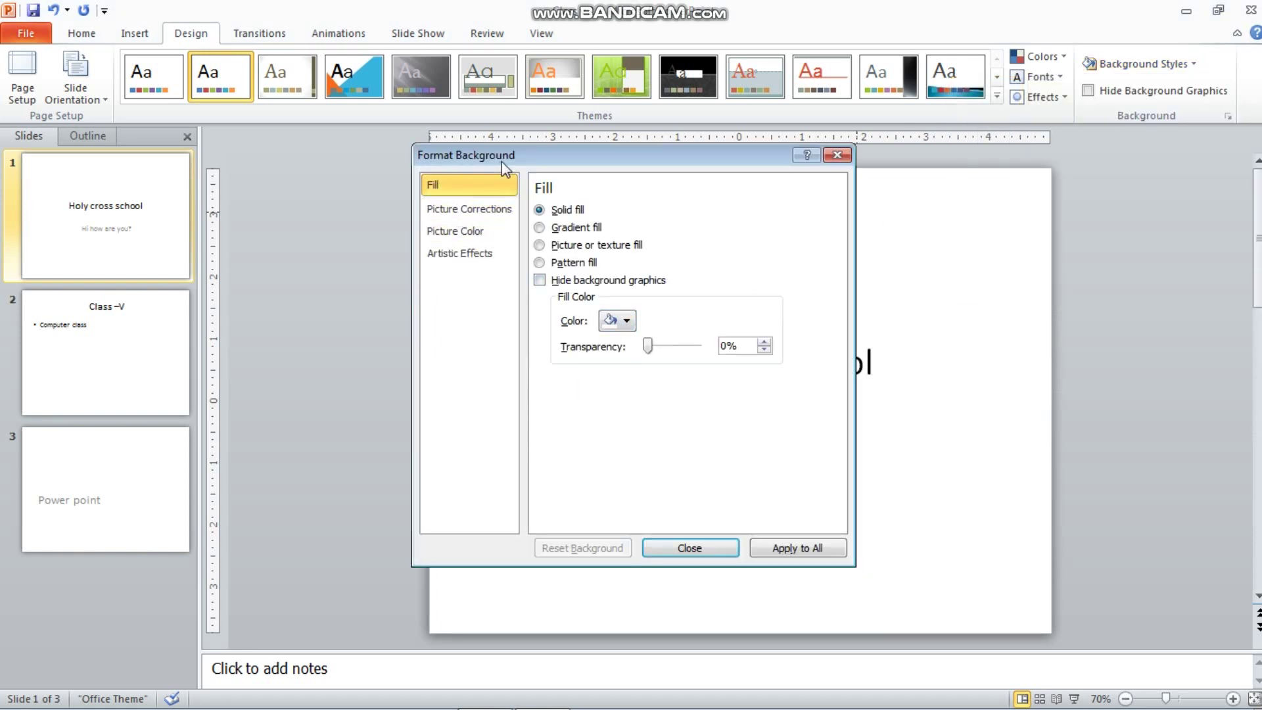
click(838, 156)
Format slide 1's background with a solid fill, trying the dark blue and a darker red theme color
right_click(952, 290)
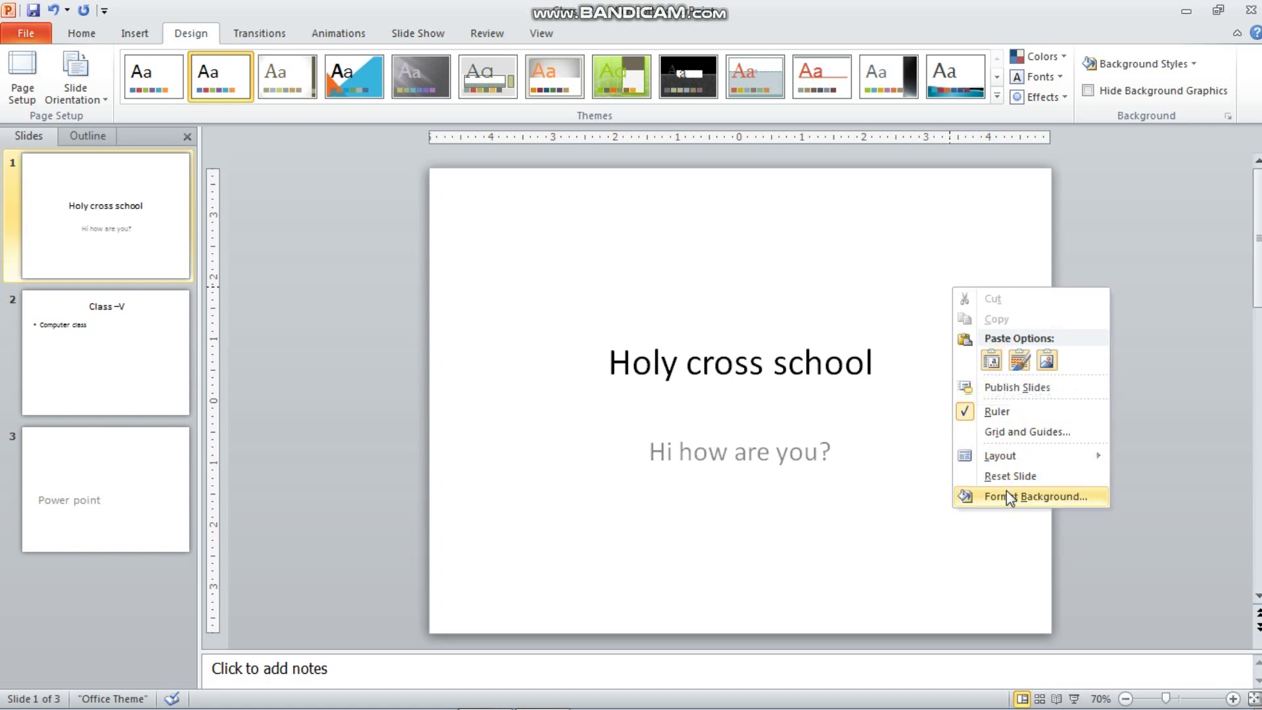
click(1026, 494)
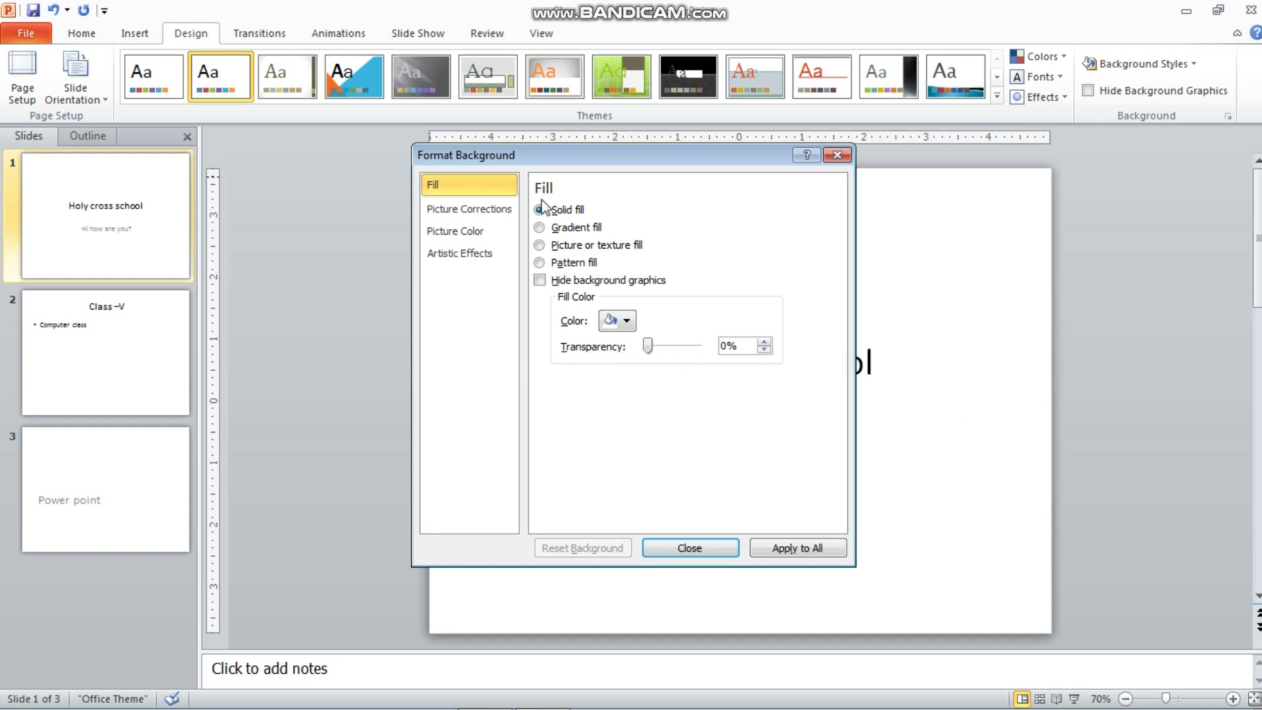
drag(604, 160, 402, 144)
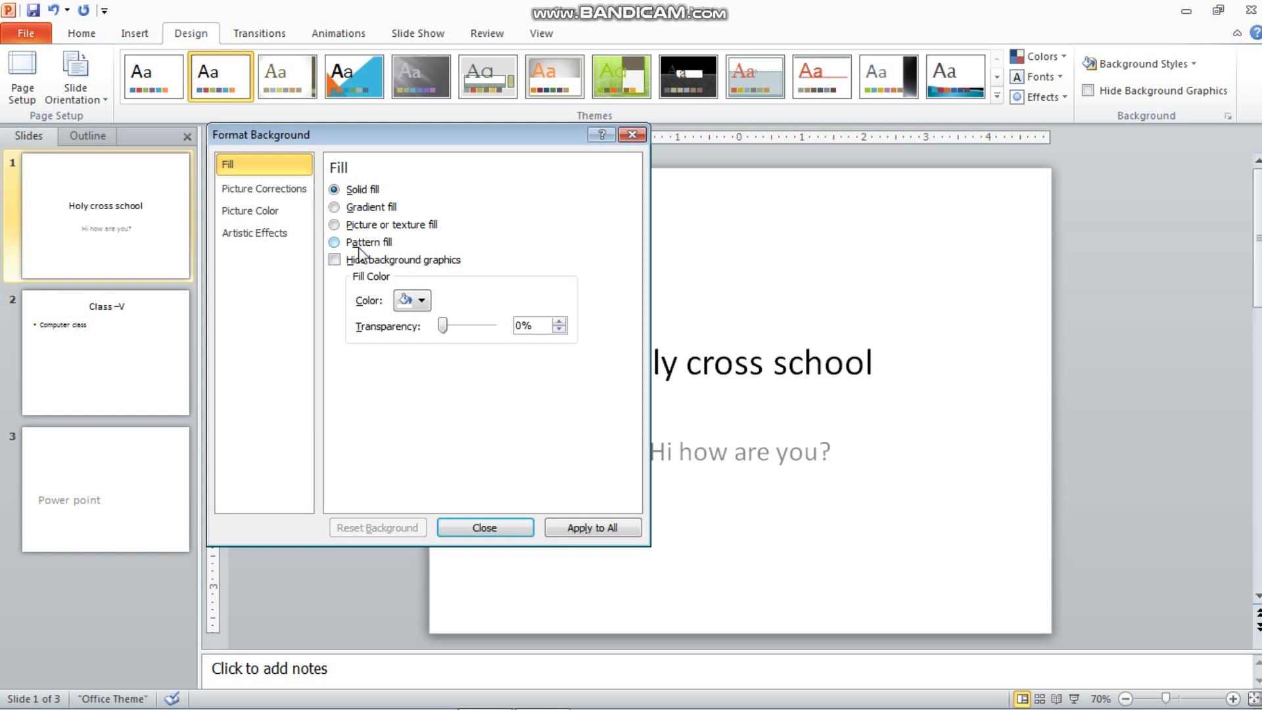
click(418, 301)
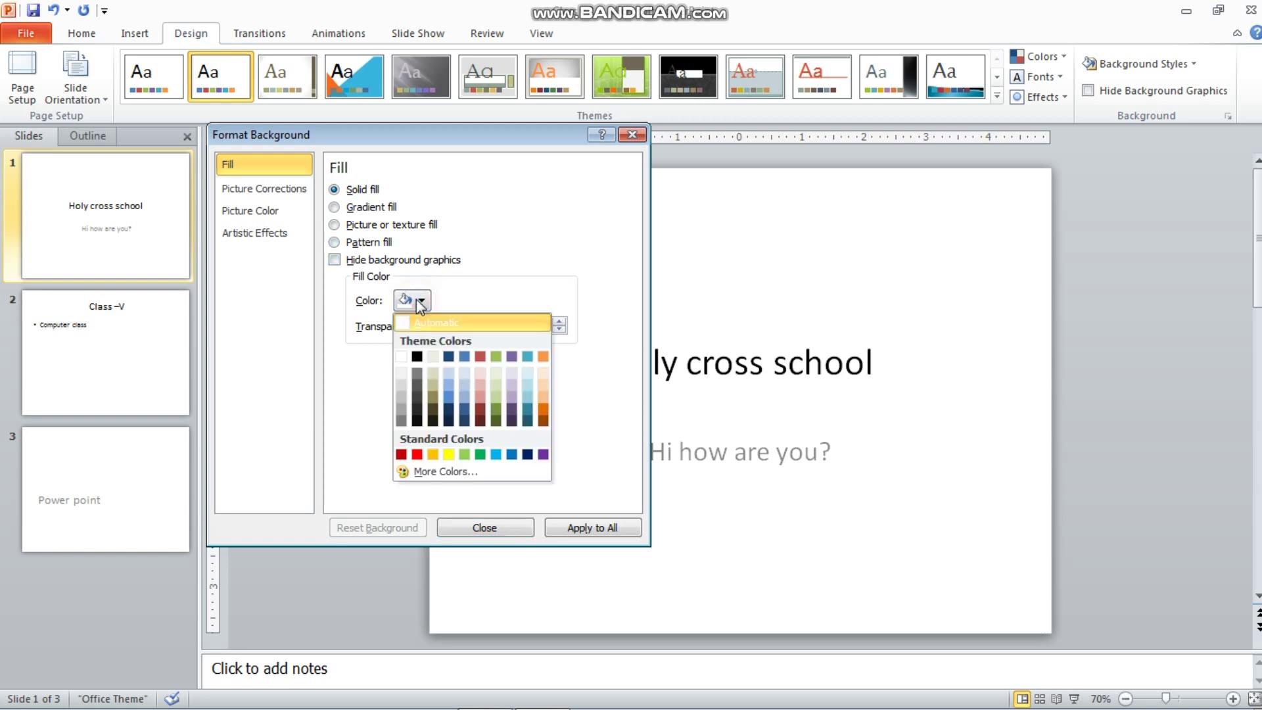
click(448, 356)
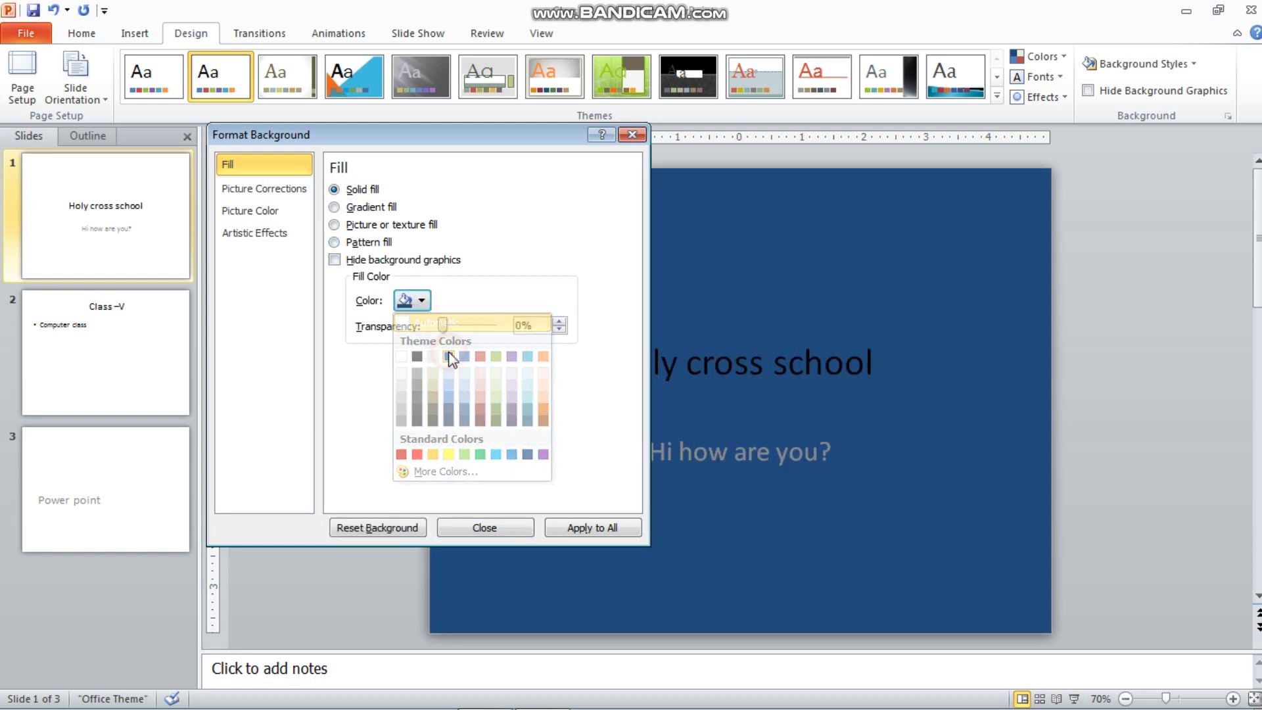
click(418, 300)
click(479, 409)
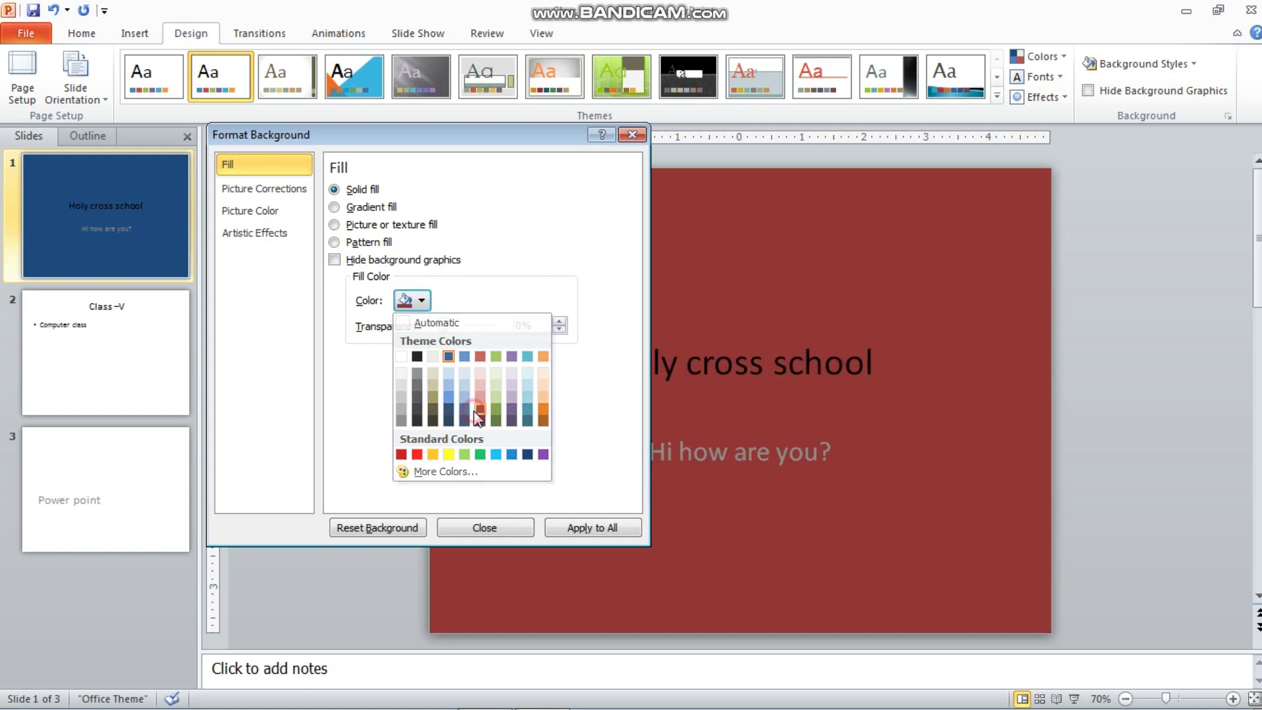
Set slide 1's solid background fill to a darker shade of the dark blue theme color and finish formatting
click(421, 301)
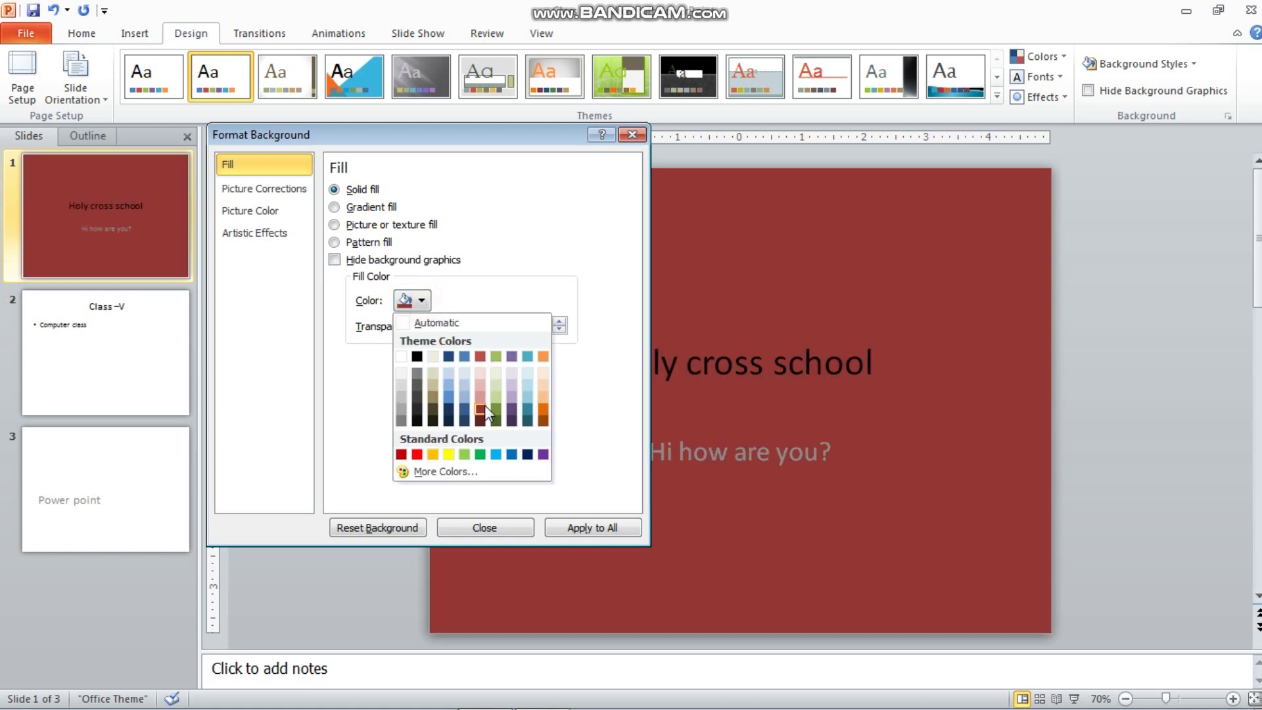
click(449, 410)
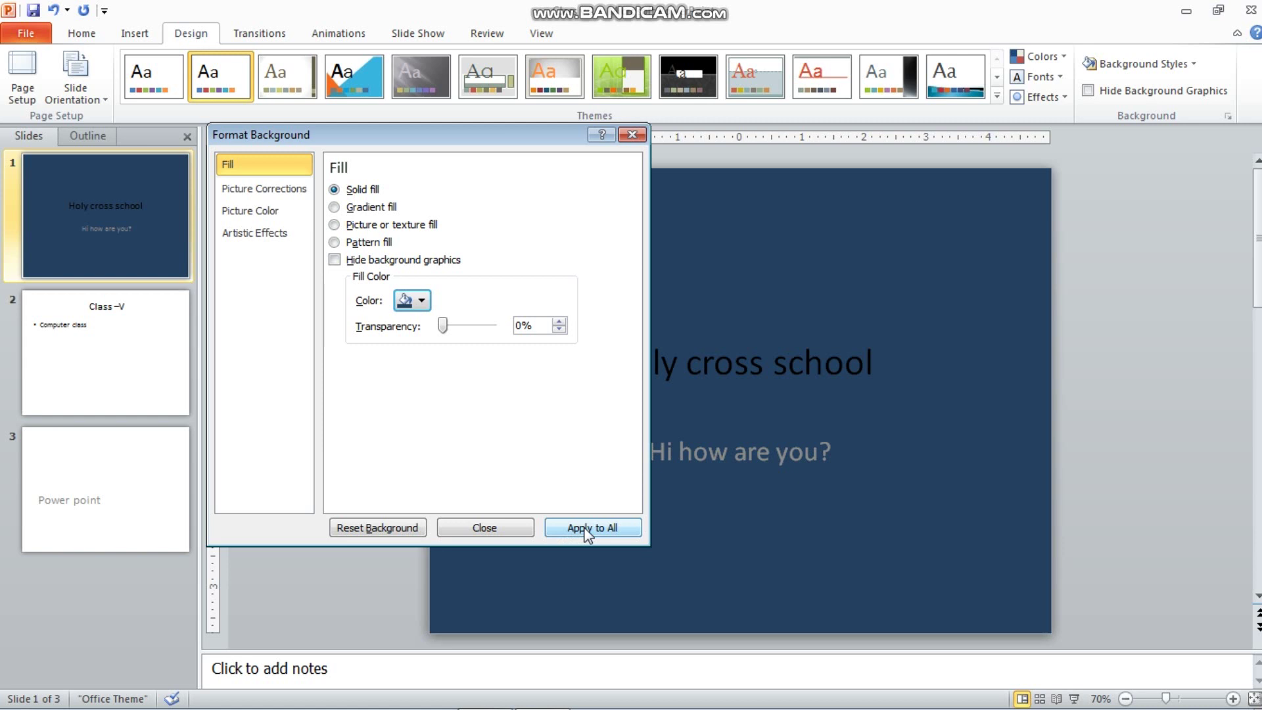
click(518, 528)
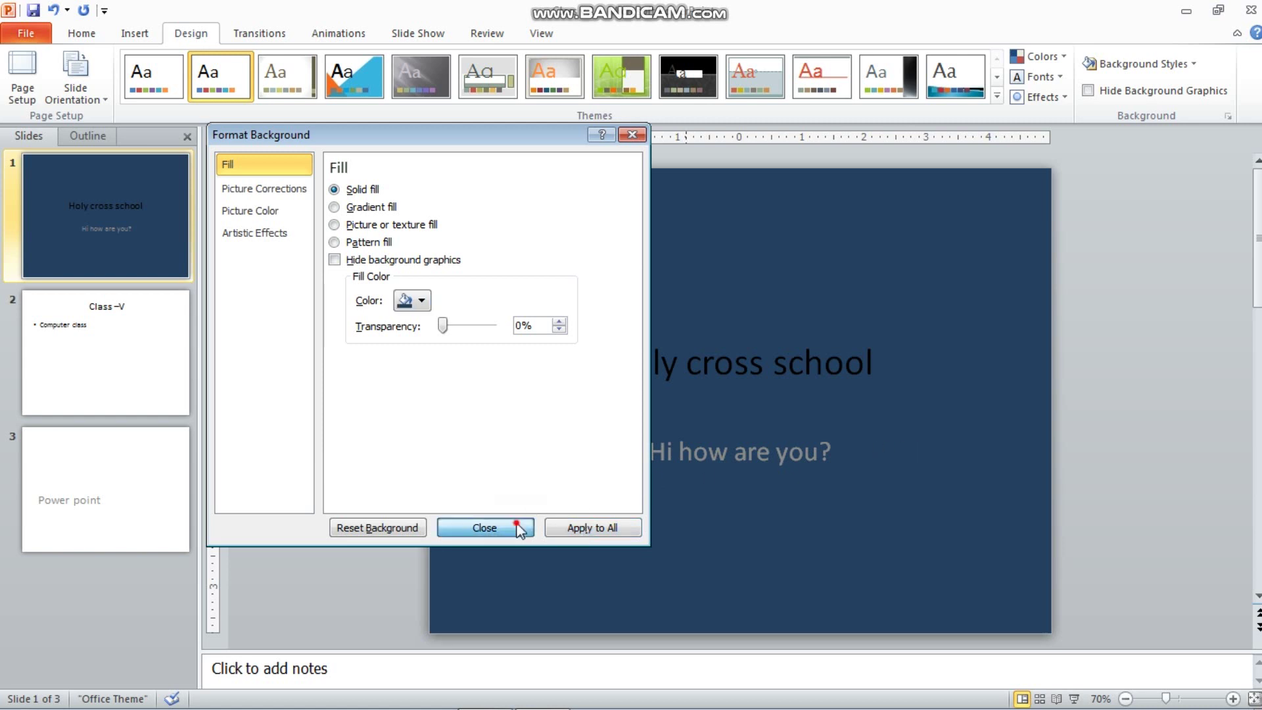
Give slide 2's background a gradient fill using the yellow-orange-red preset colors
click(147, 376)
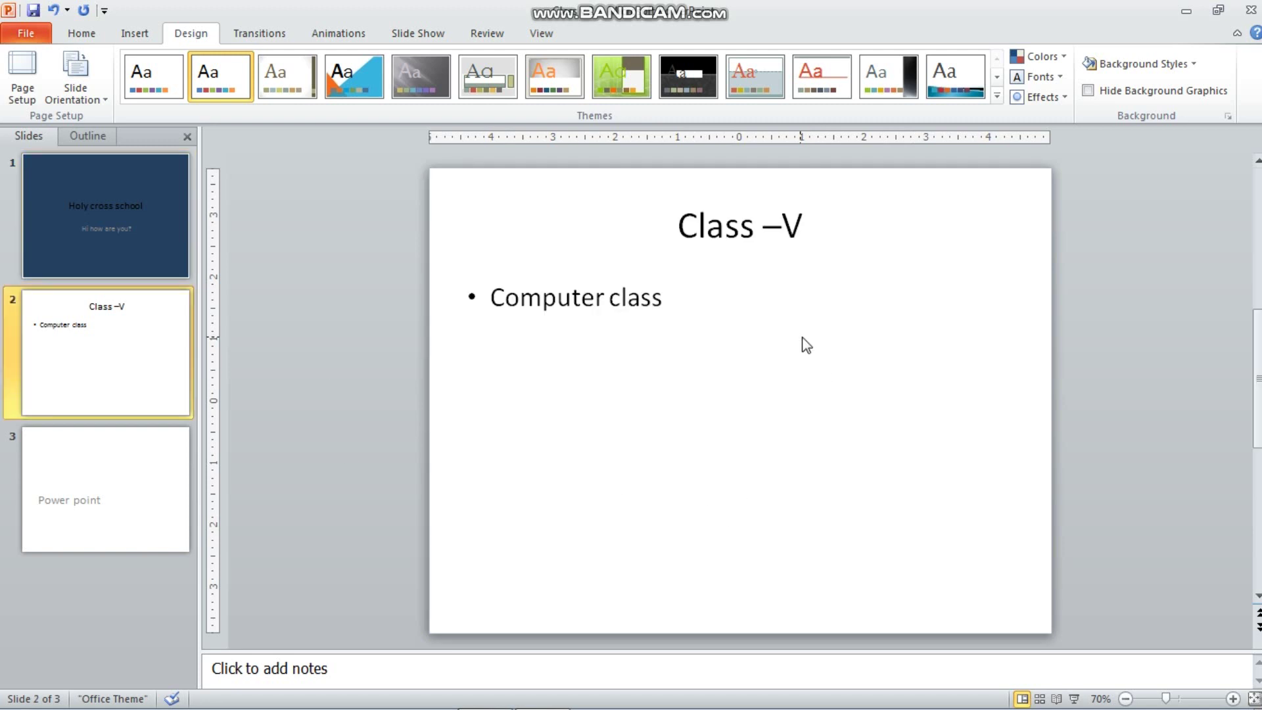
click(1134, 62)
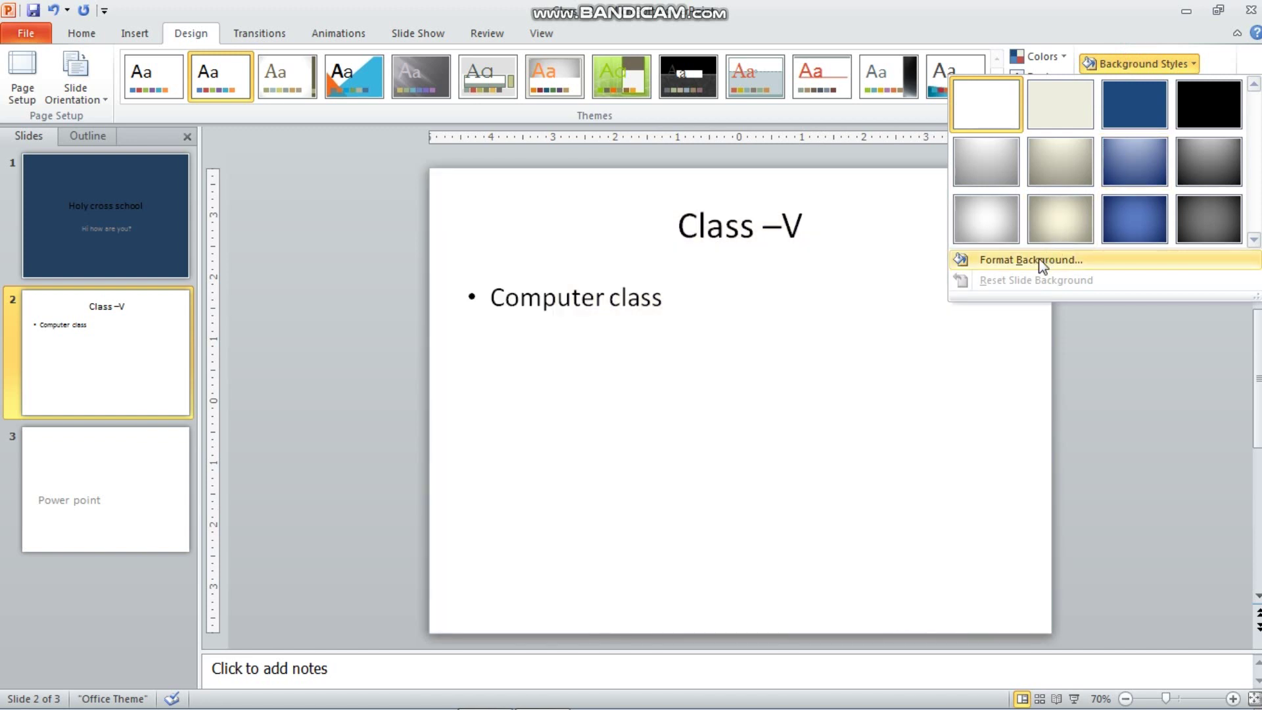
click(1042, 261)
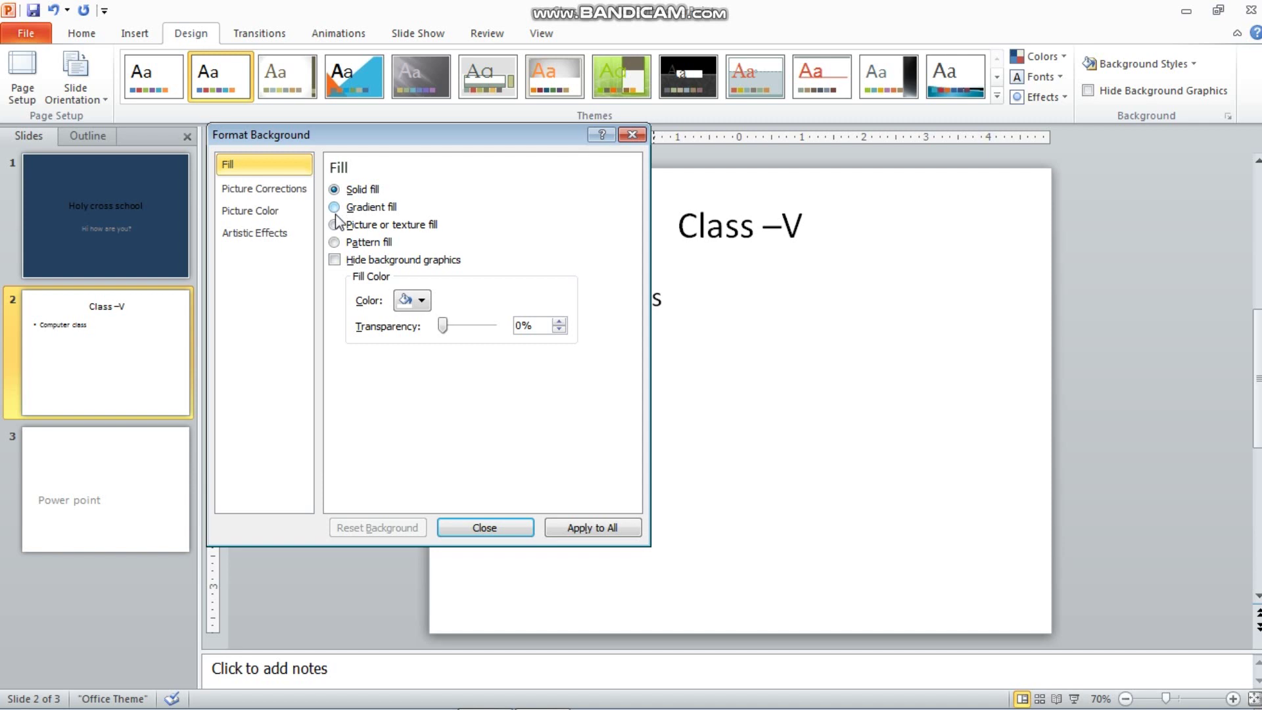
click(335, 207)
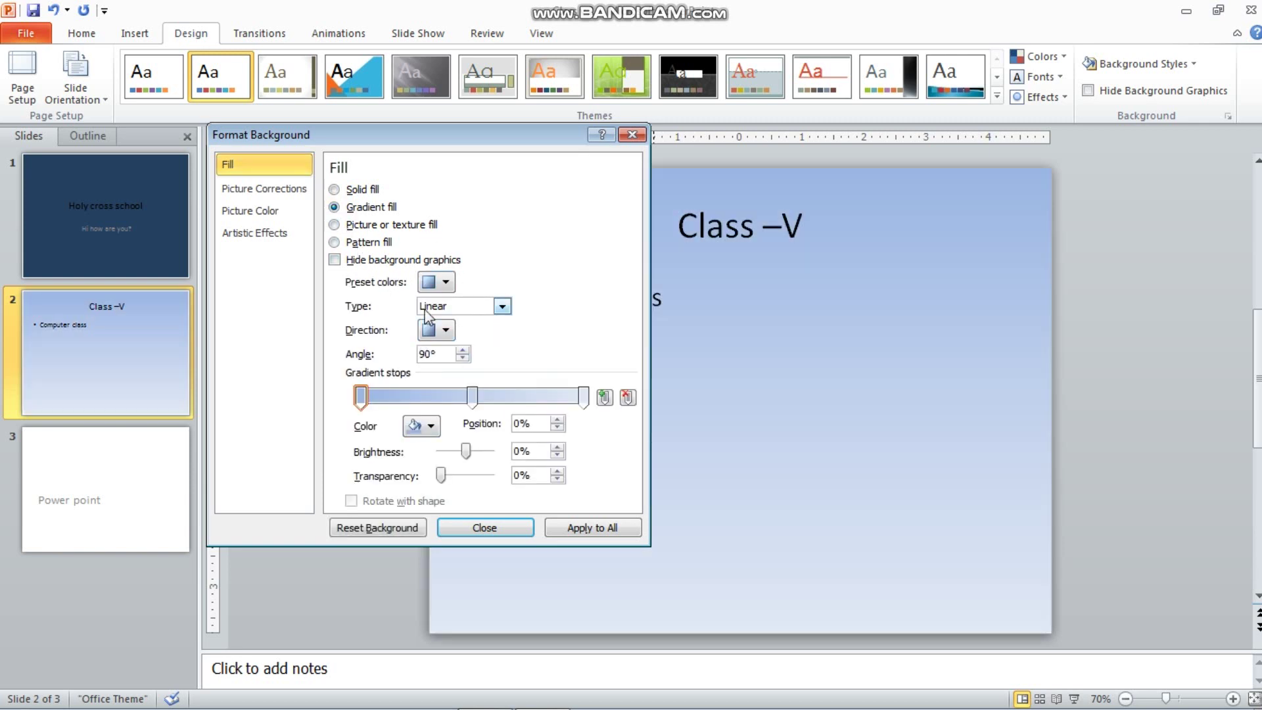
click(445, 283)
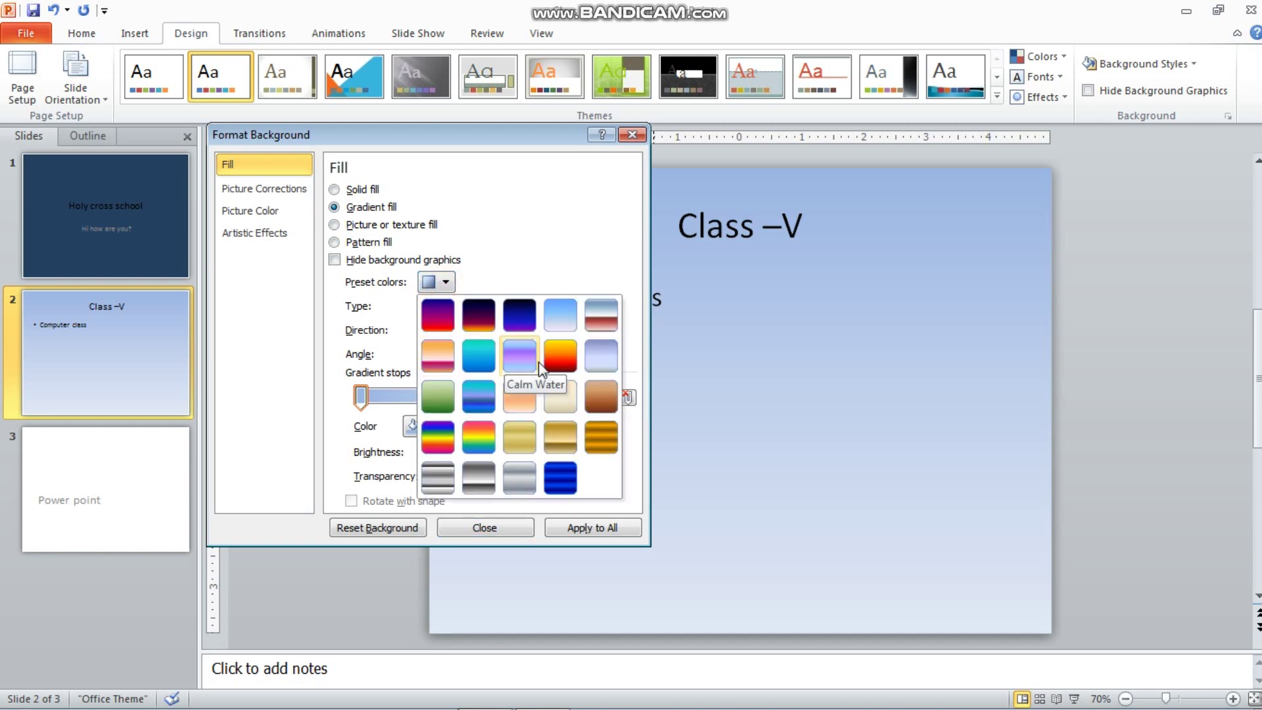
click(570, 368)
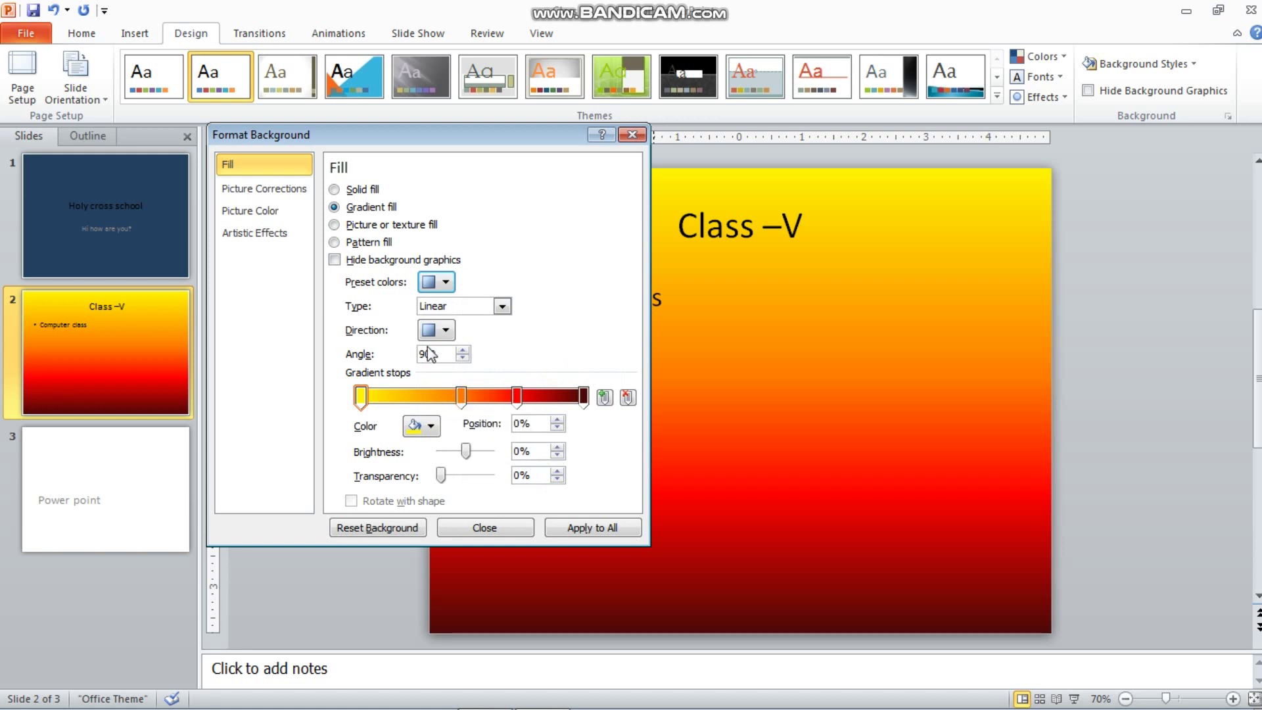
Try the Rectangular, Path, Radial and Shade from title gradient types on slide 2's background
click(502, 307)
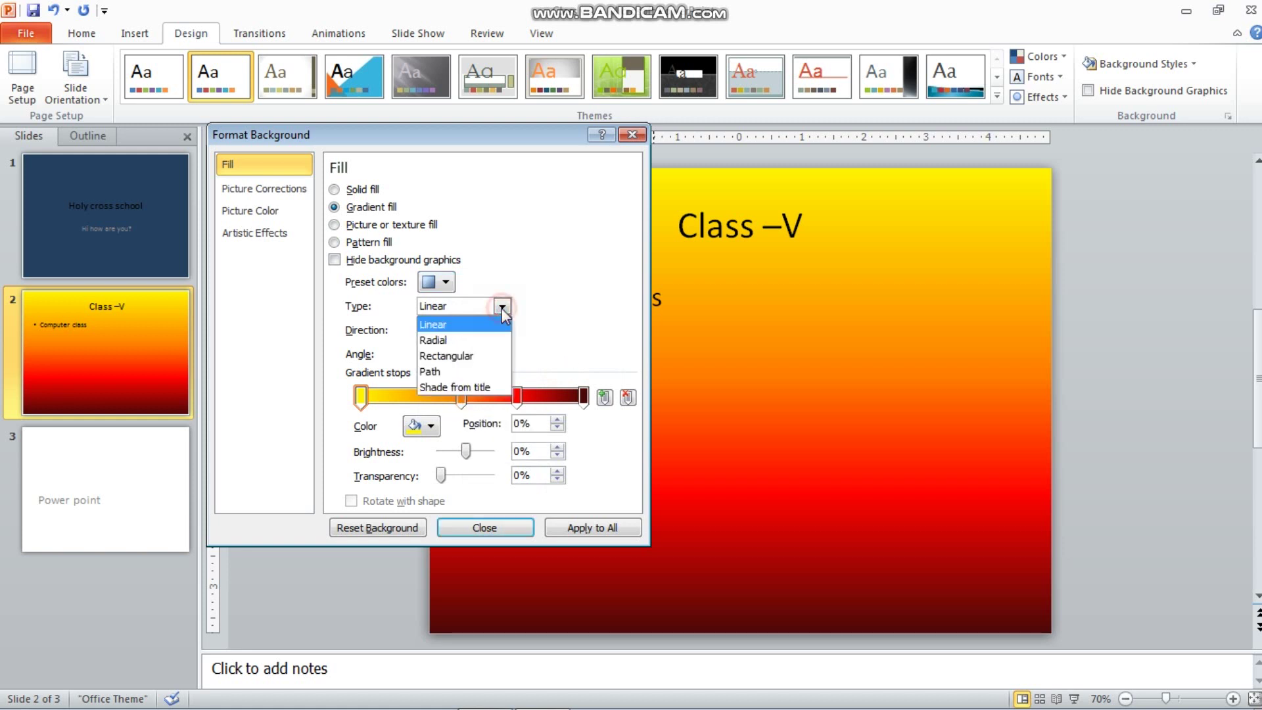
click(463, 358)
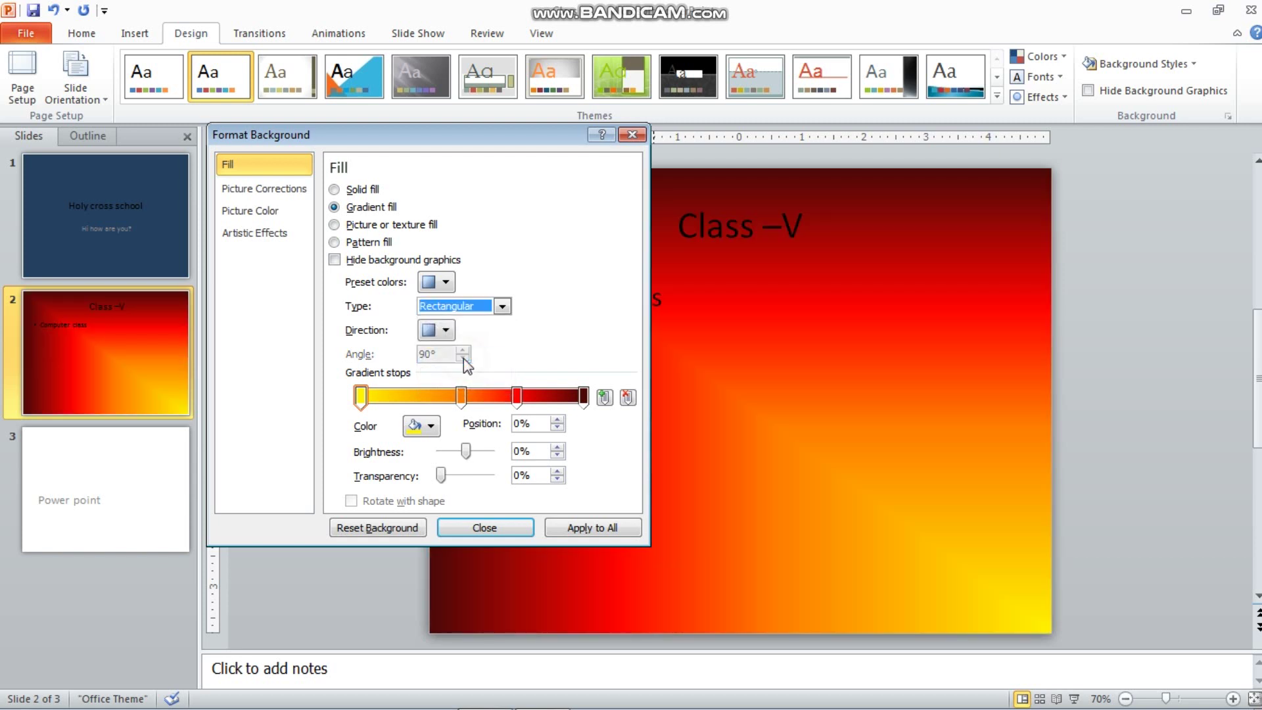
click(503, 306)
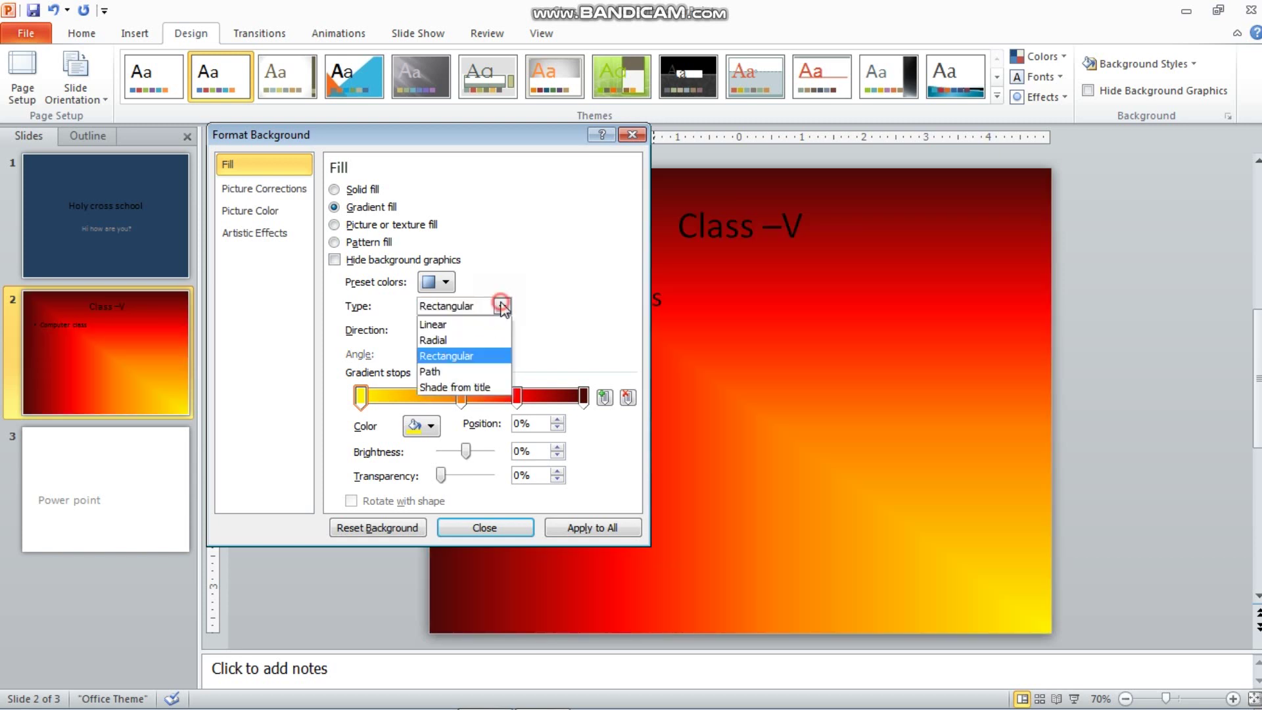
click(471, 373)
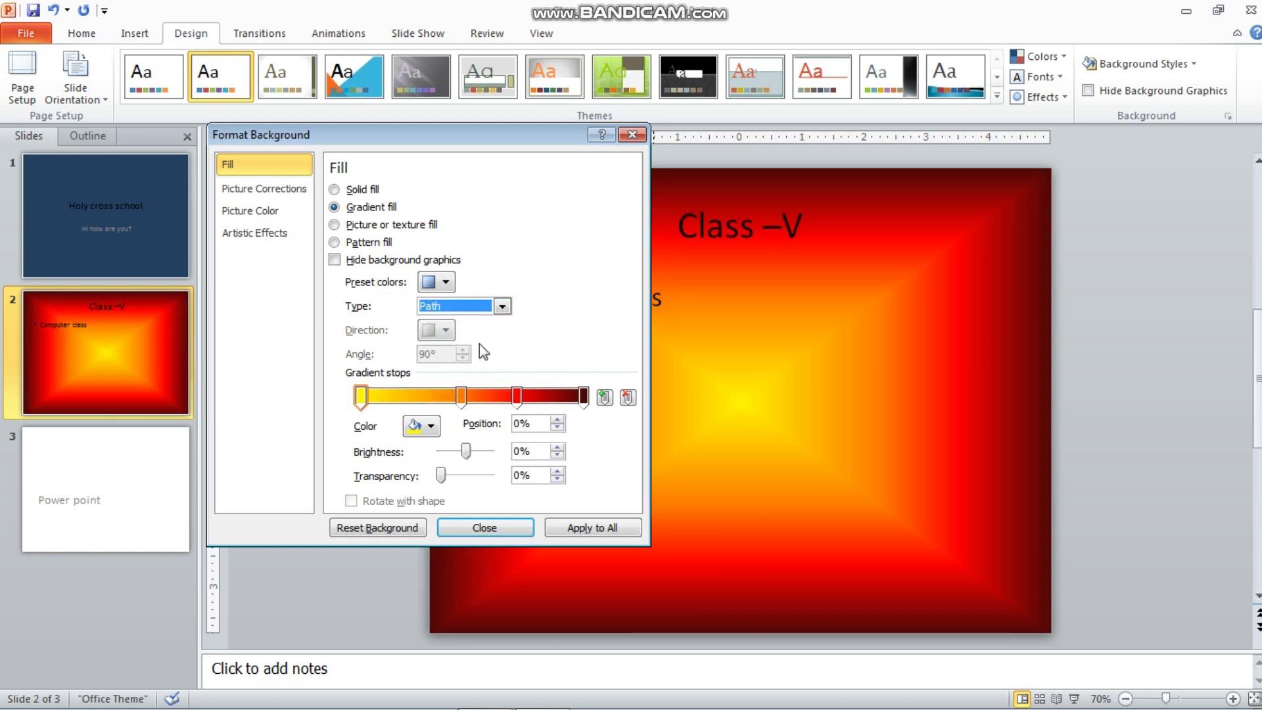
click(501, 307)
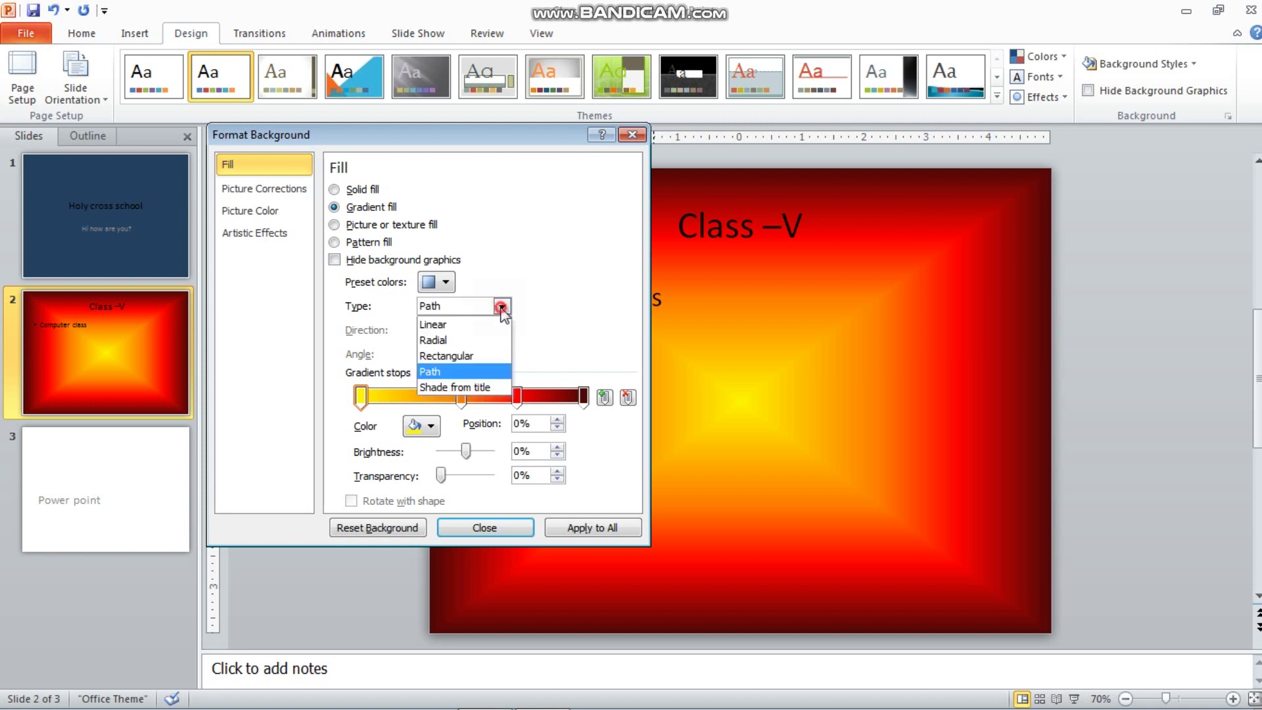
click(474, 342)
click(503, 308)
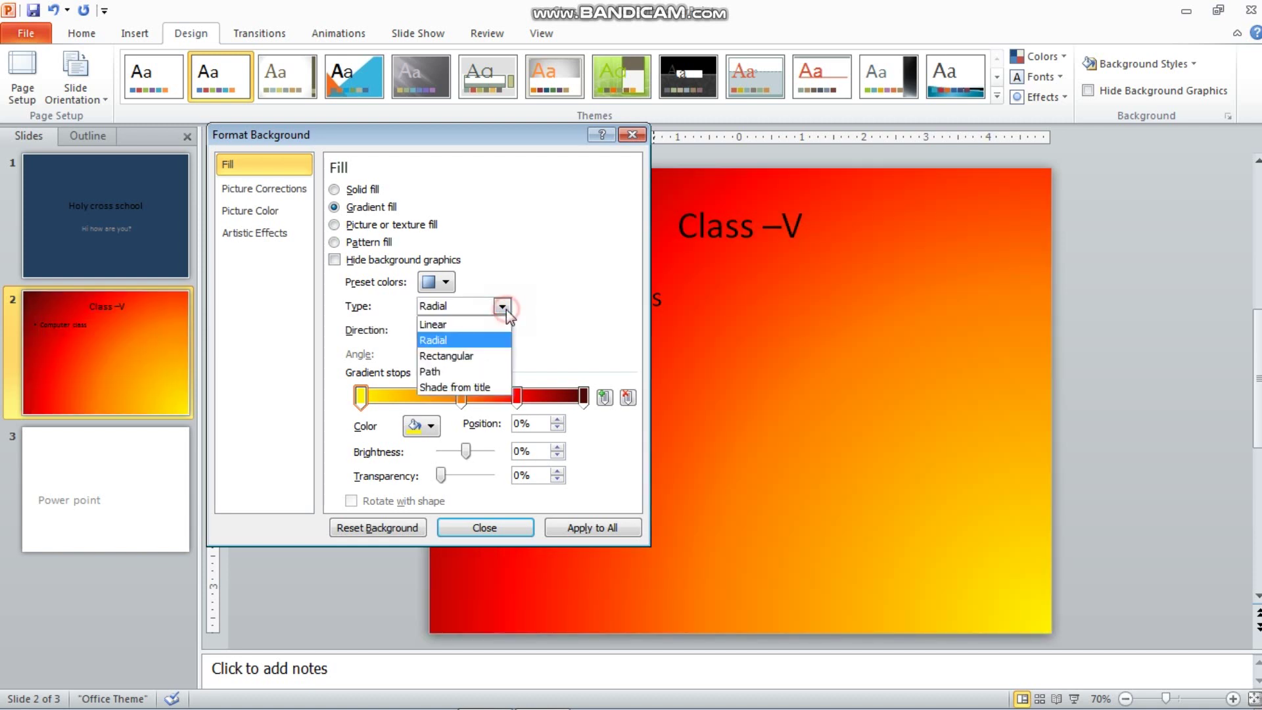
click(476, 386)
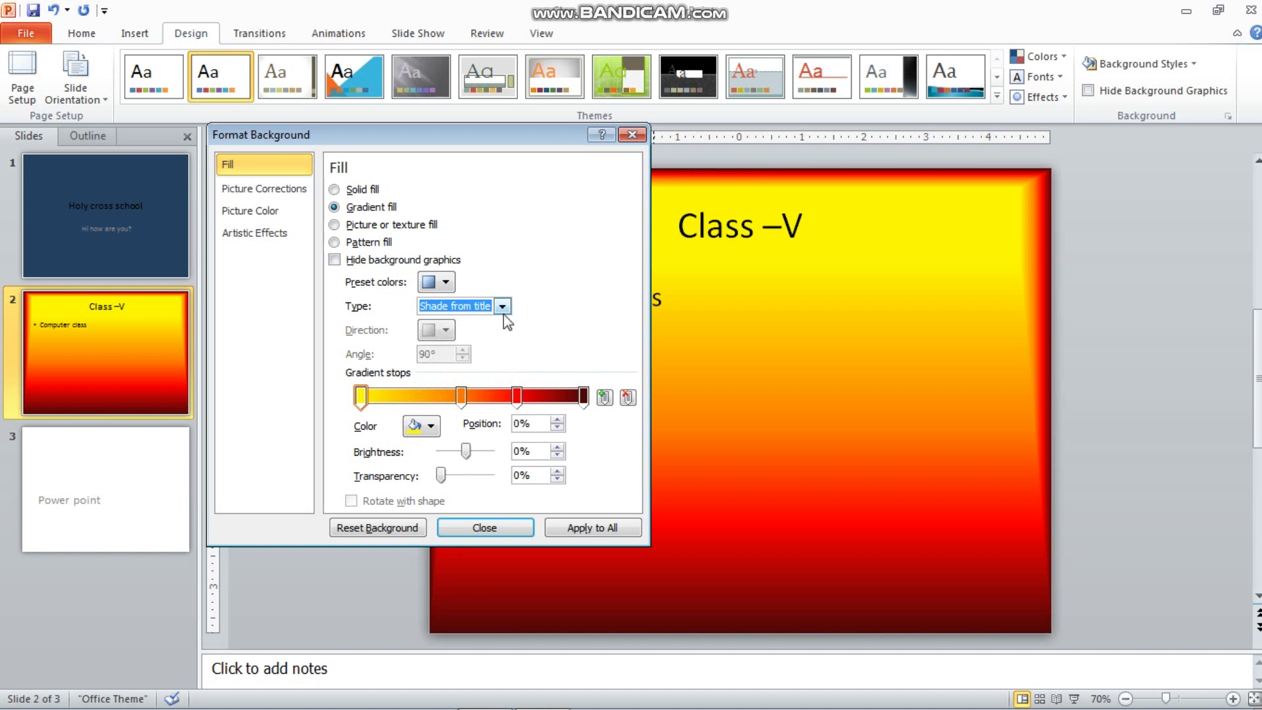
click(502, 306)
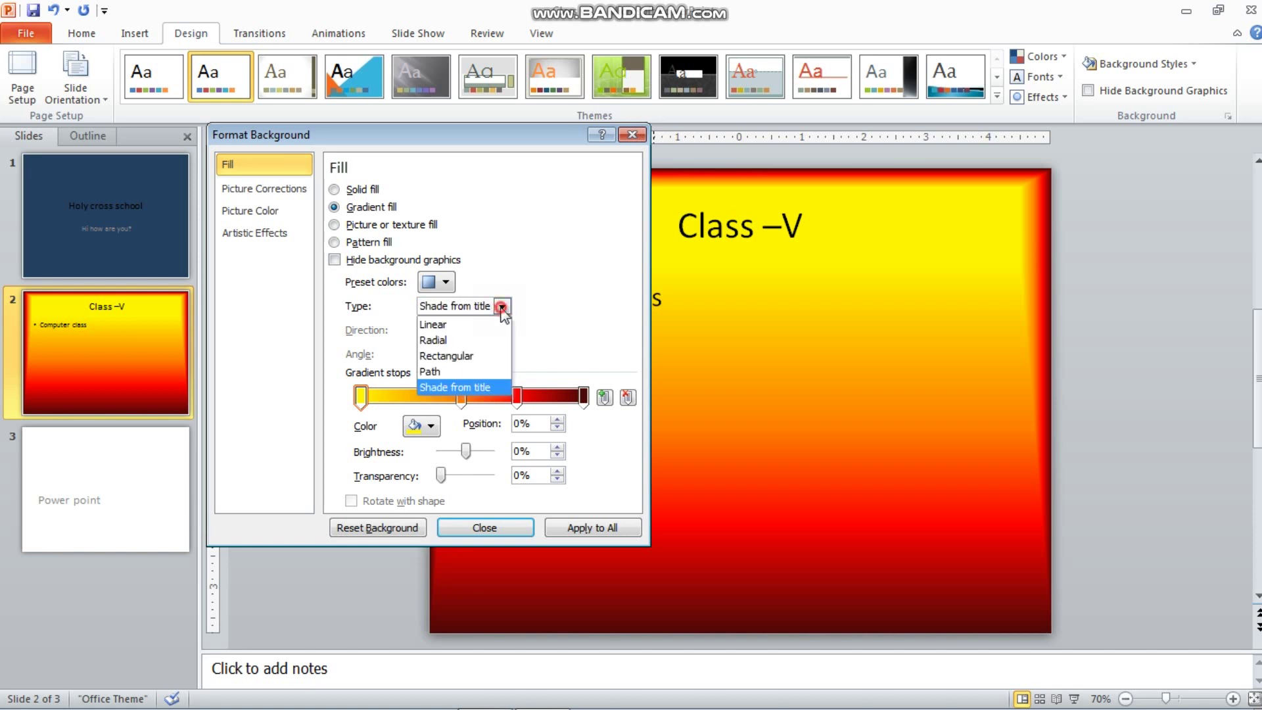
click(474, 355)
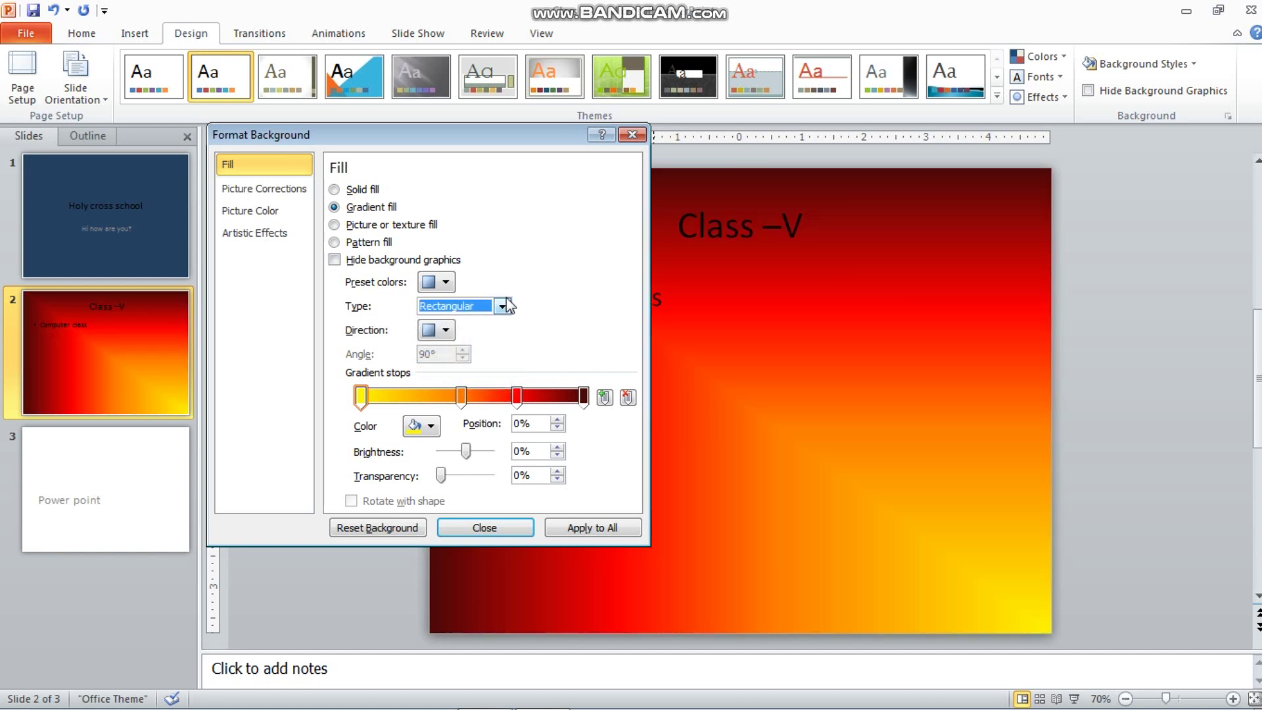
Set slide 2's gradient type to Path and reposition the orange and red gradient stops, placing the red stop at 78%
click(503, 306)
click(454, 371)
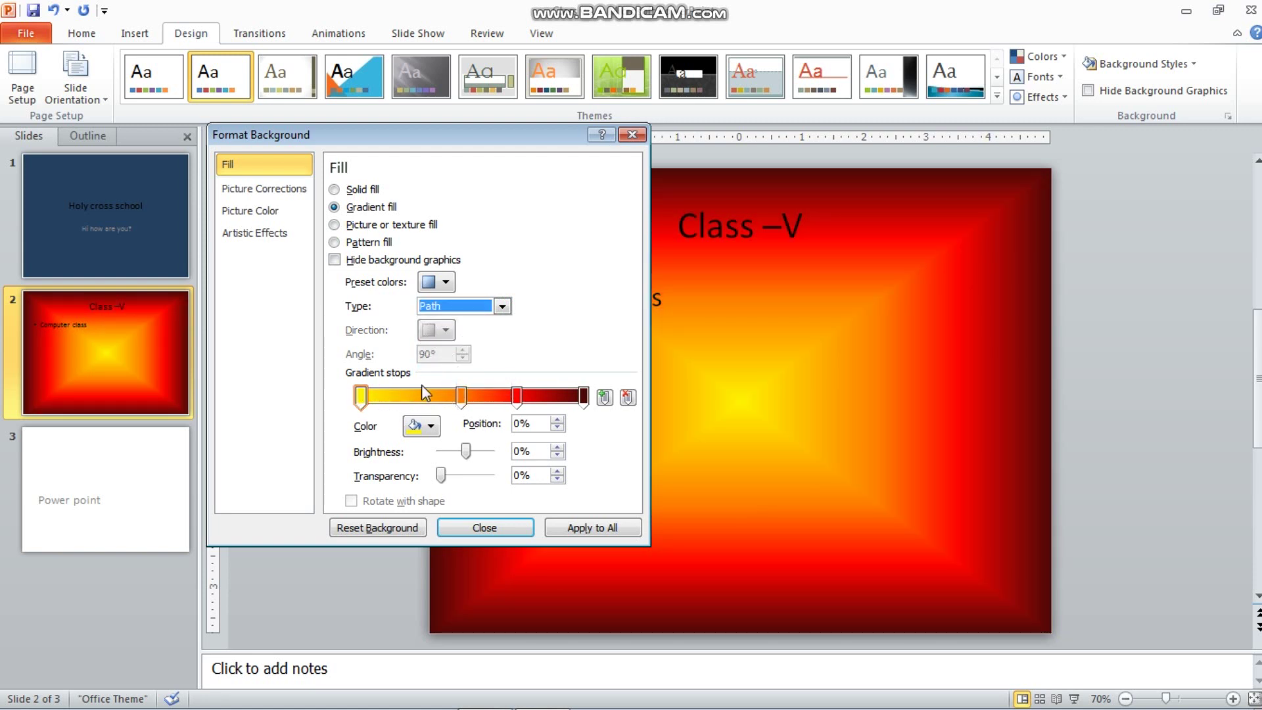
drag(464, 407, 428, 397)
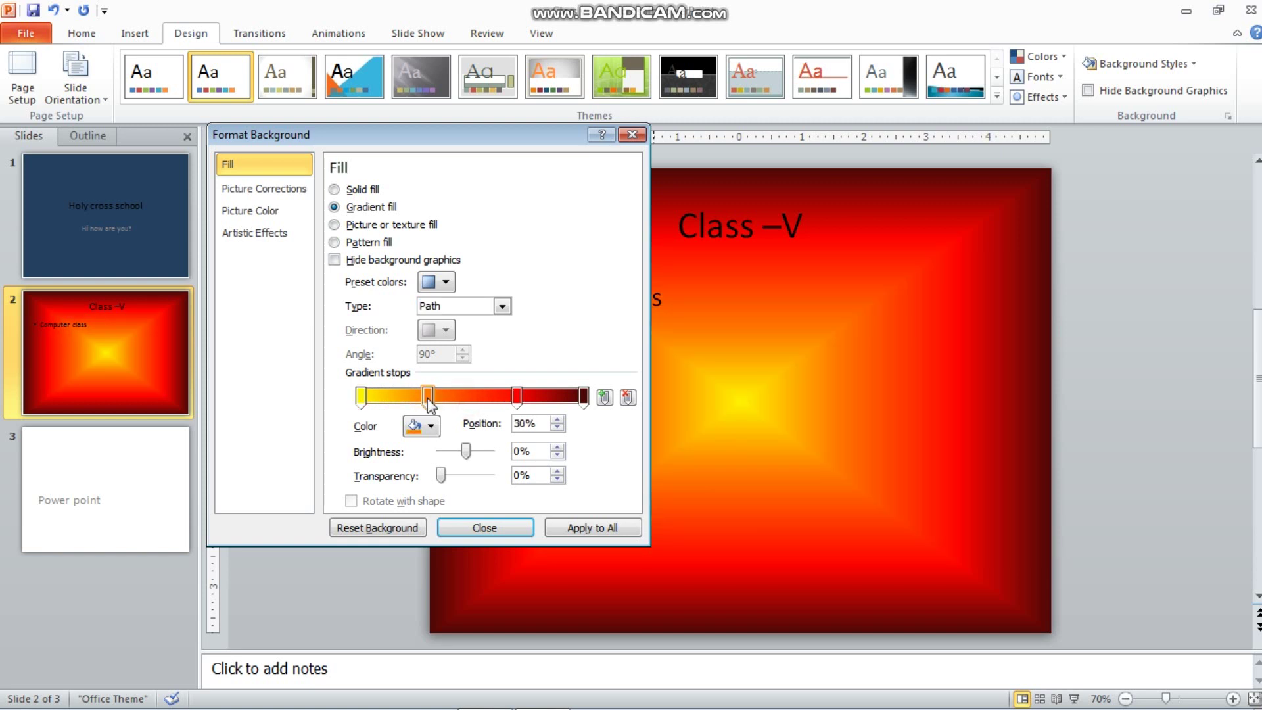
drag(517, 398, 453, 411)
drag(442, 403, 503, 395)
drag(428, 408, 539, 408)
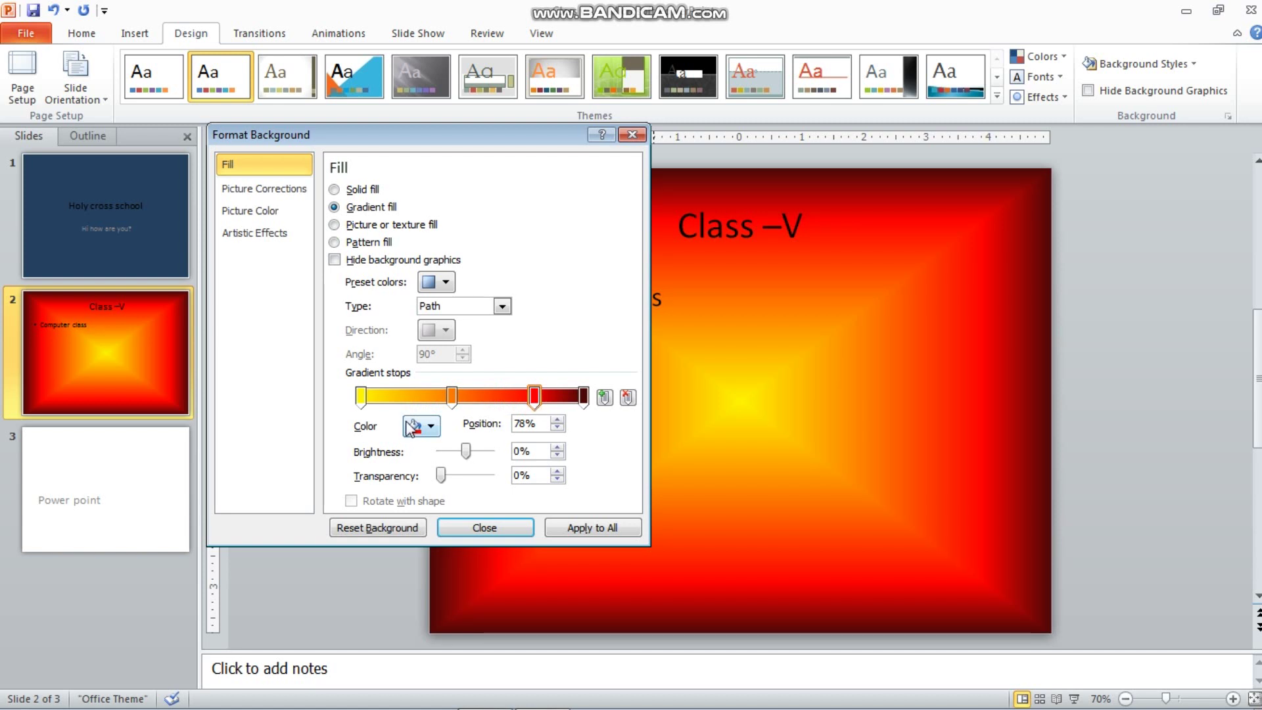
Change the 78% gradient stop's color to light blue and apply the gradient background to all slides
click(430, 427)
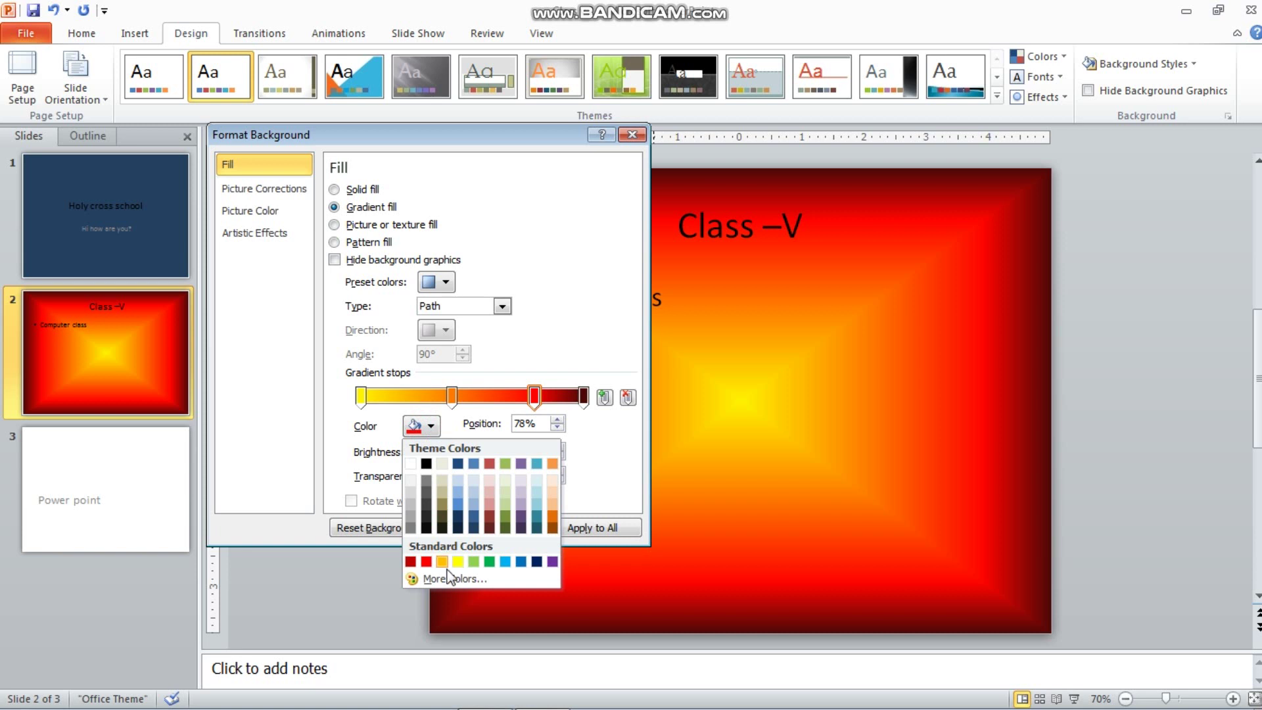
click(504, 562)
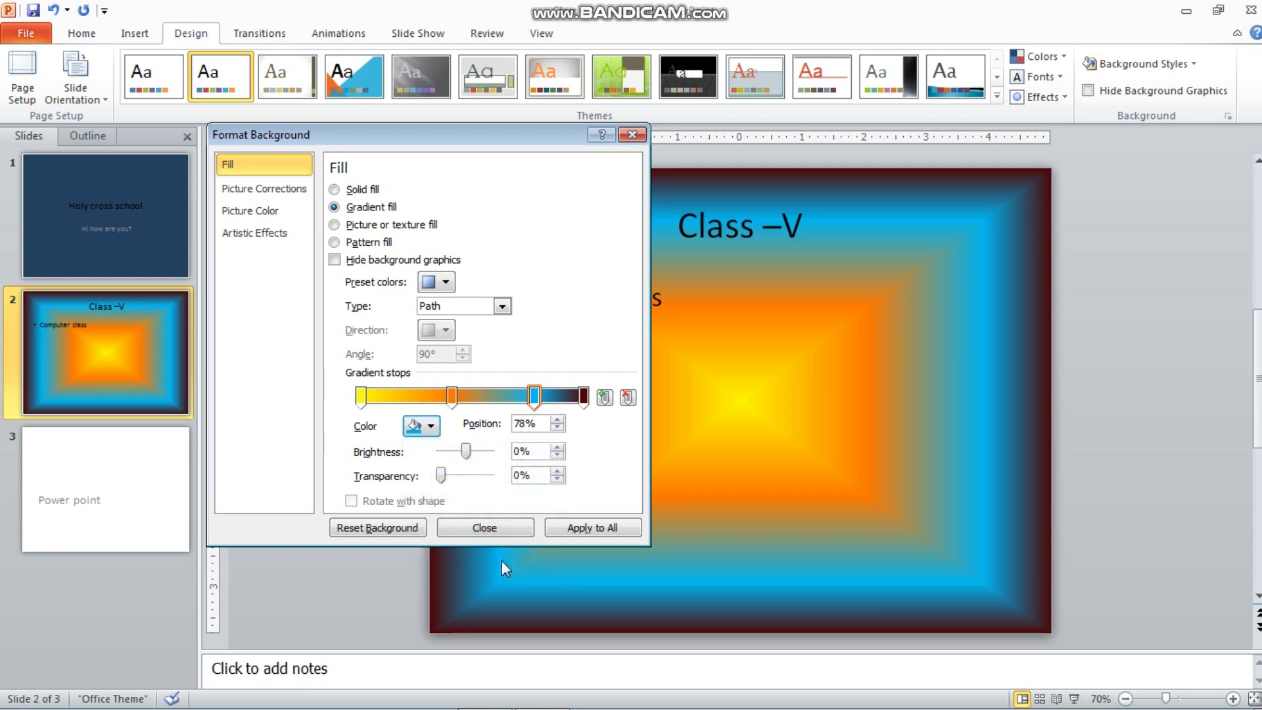
click(605, 528)
click(484, 529)
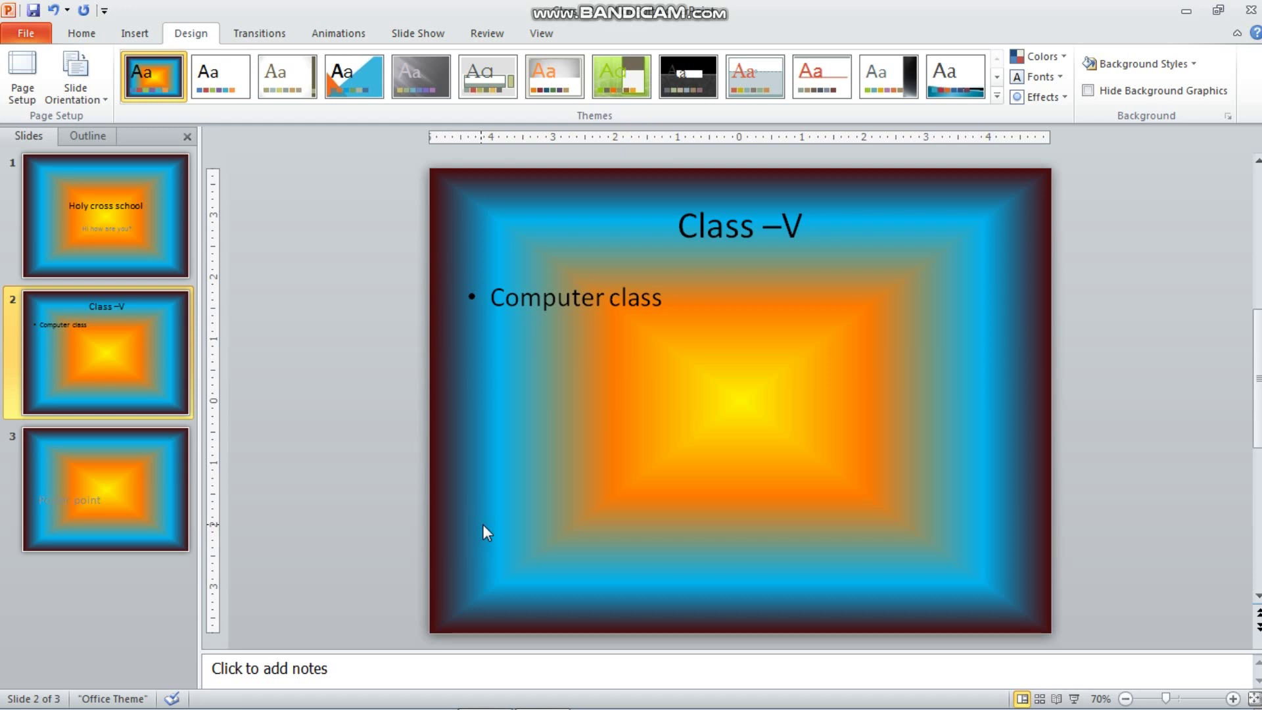
Give slide 3's background a picture or texture fill using the light brown wood-grain texture
click(112, 512)
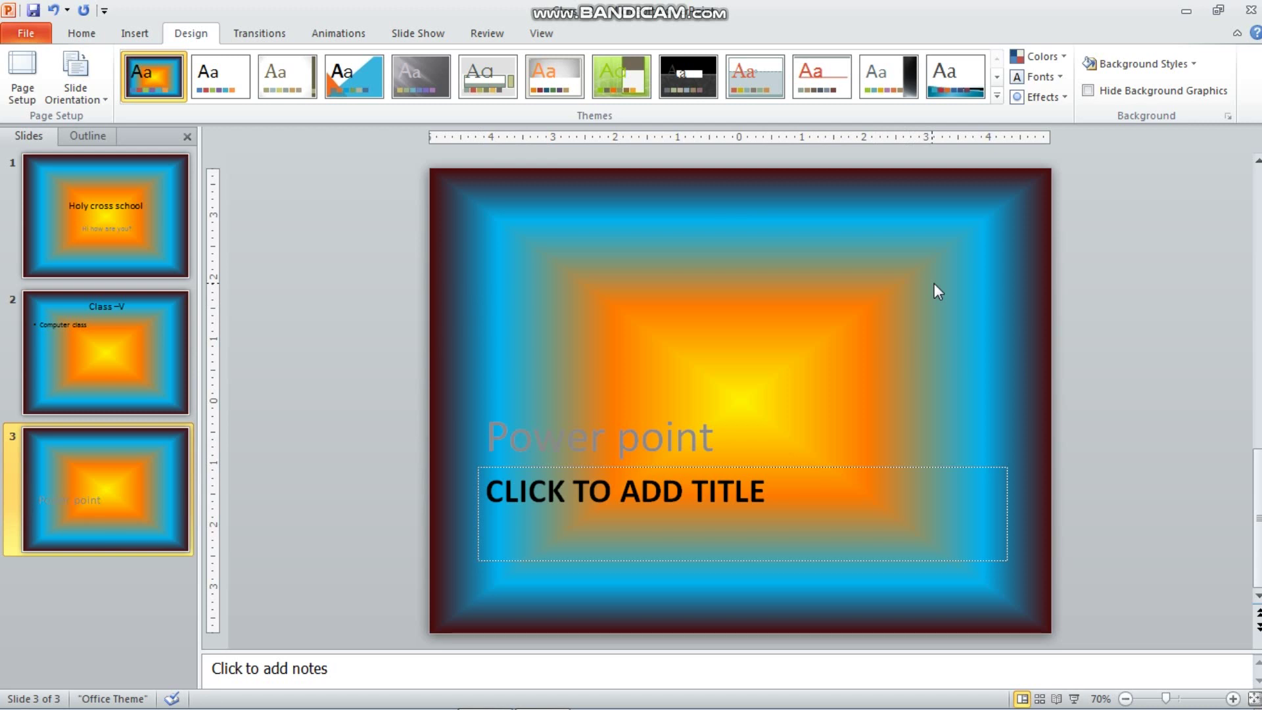
click(1167, 71)
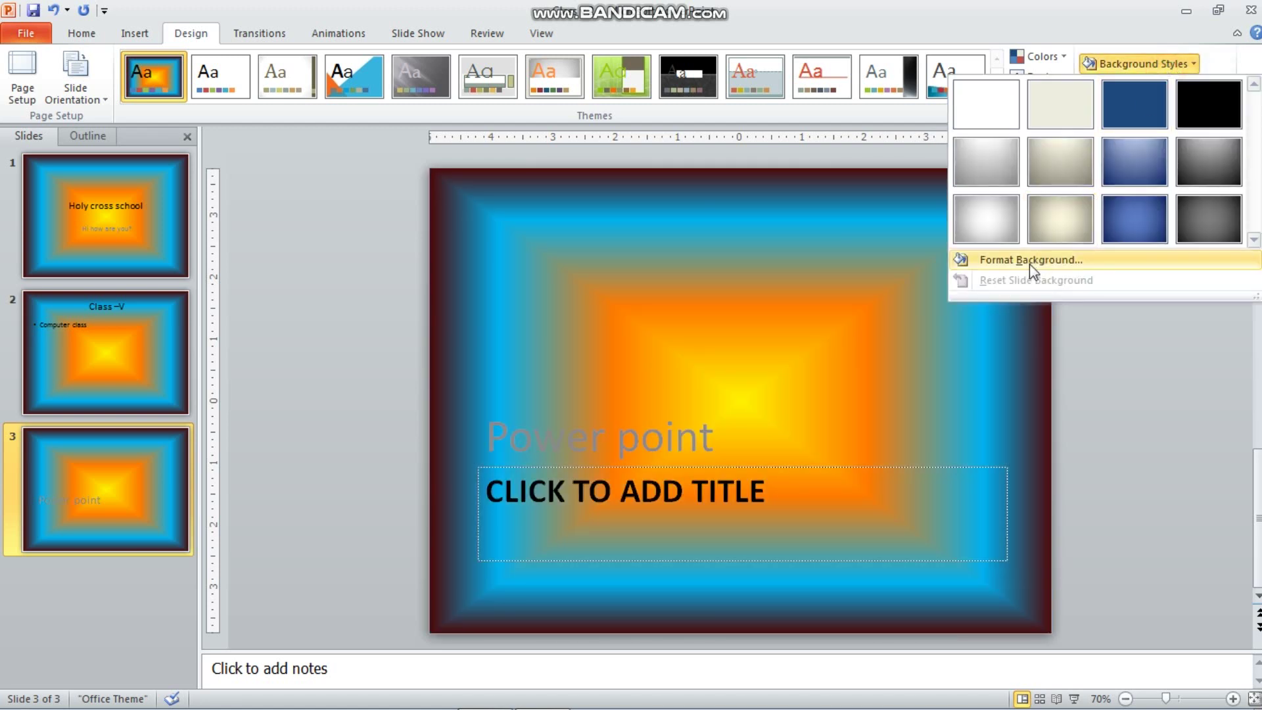
click(1030, 260)
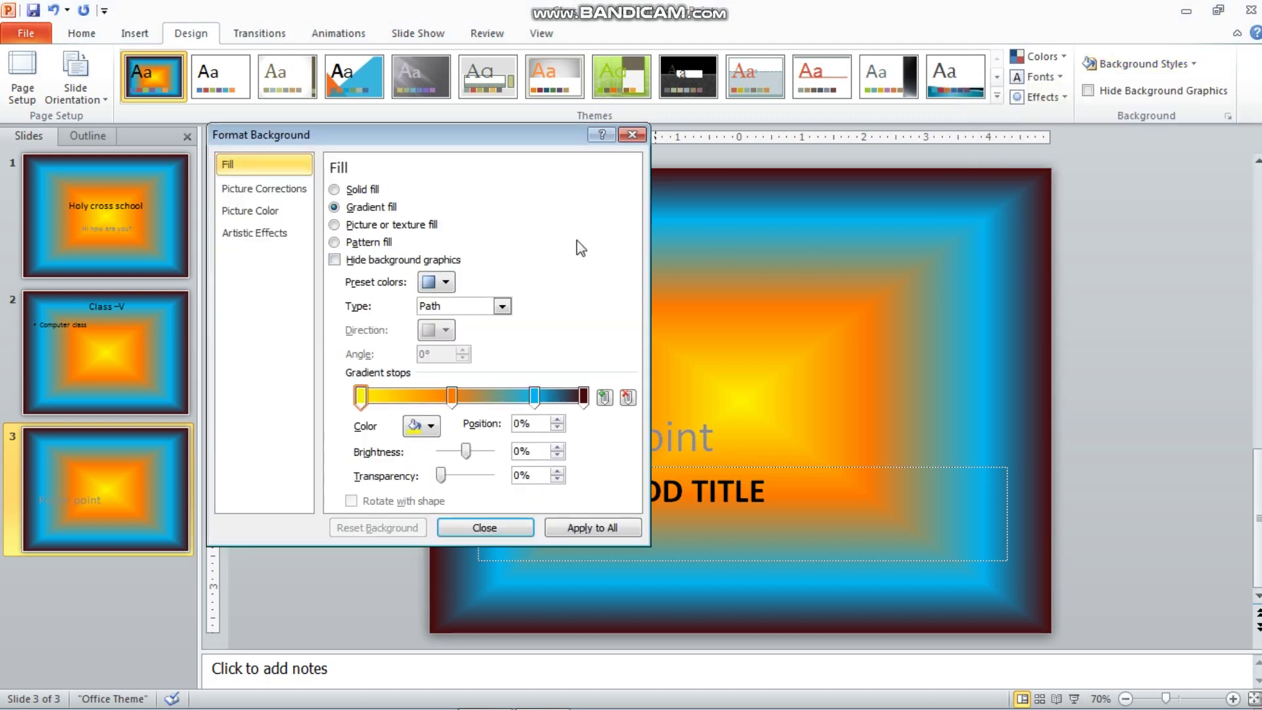
click(334, 226)
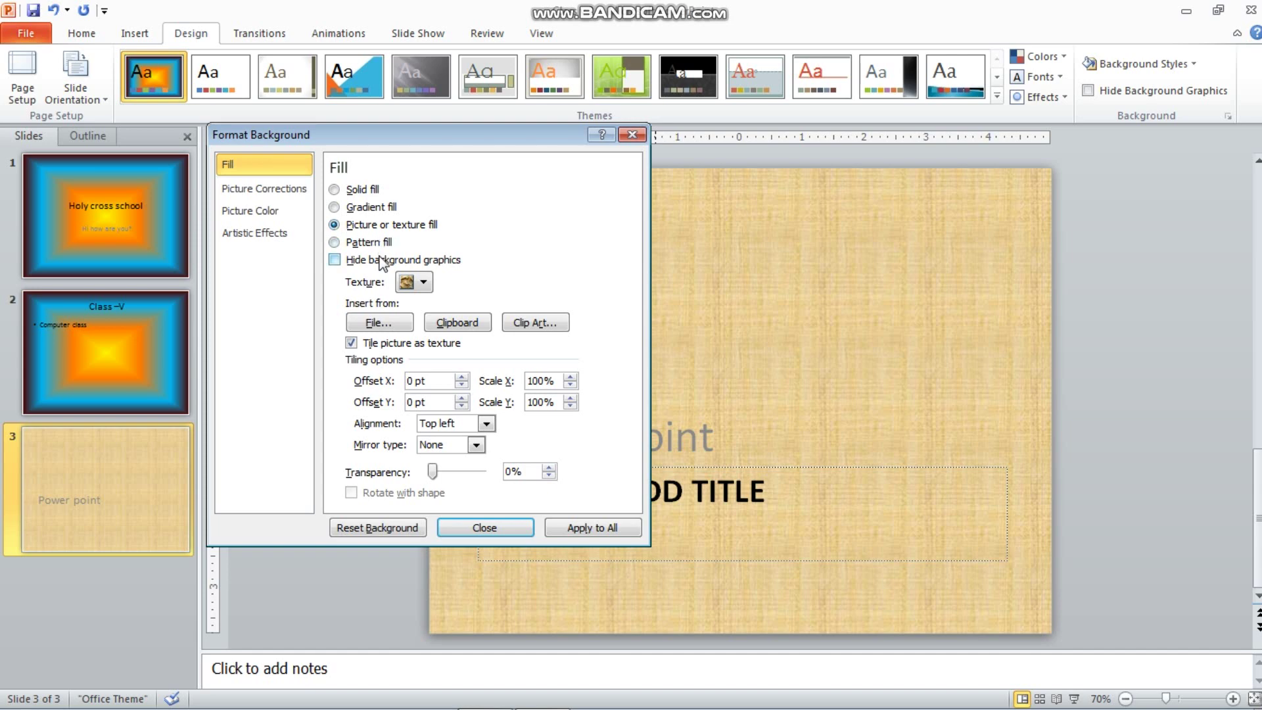
click(424, 282)
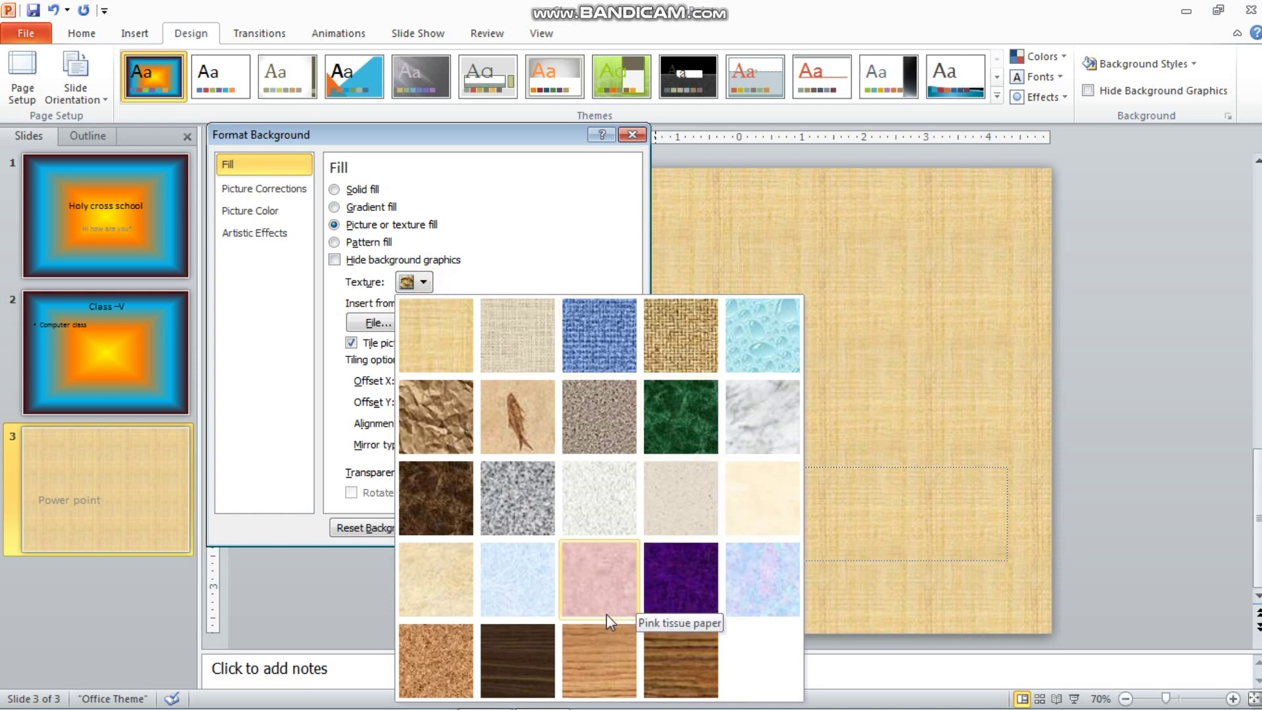
click(603, 645)
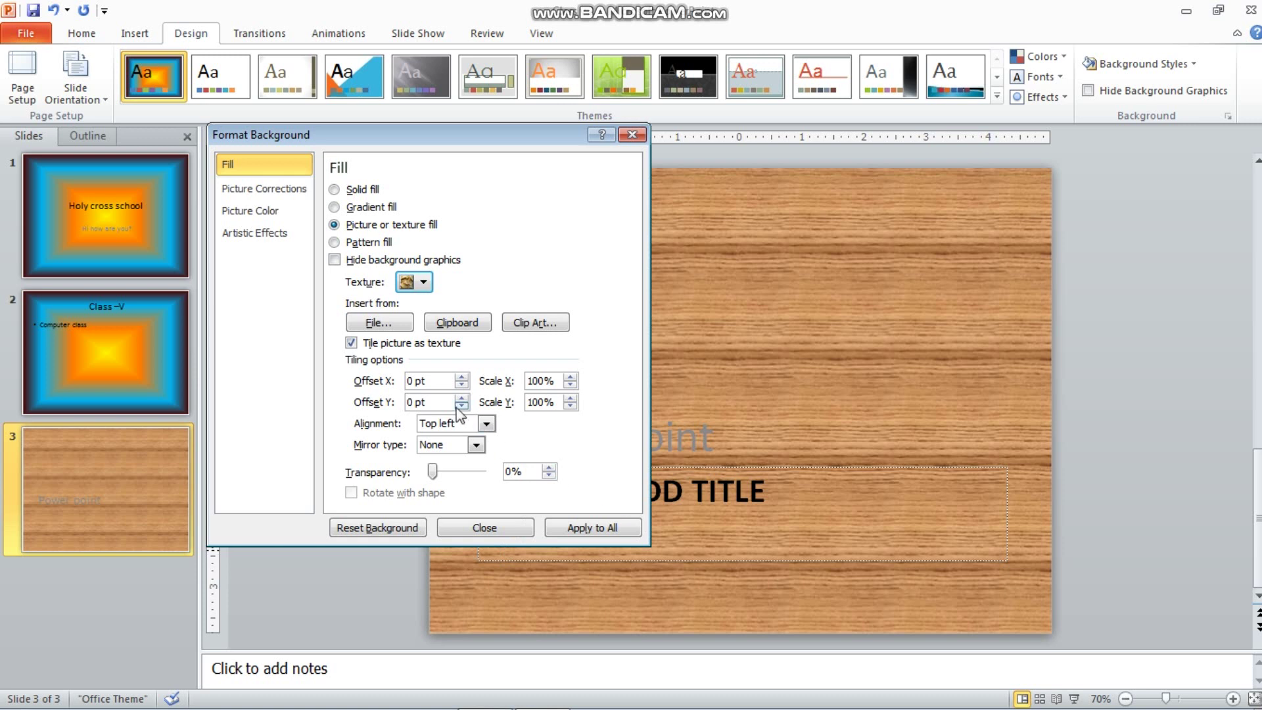
Fill slide 3's background with the Lighthouse picture from the Sample Pictures folder and finish formatting
click(398, 323)
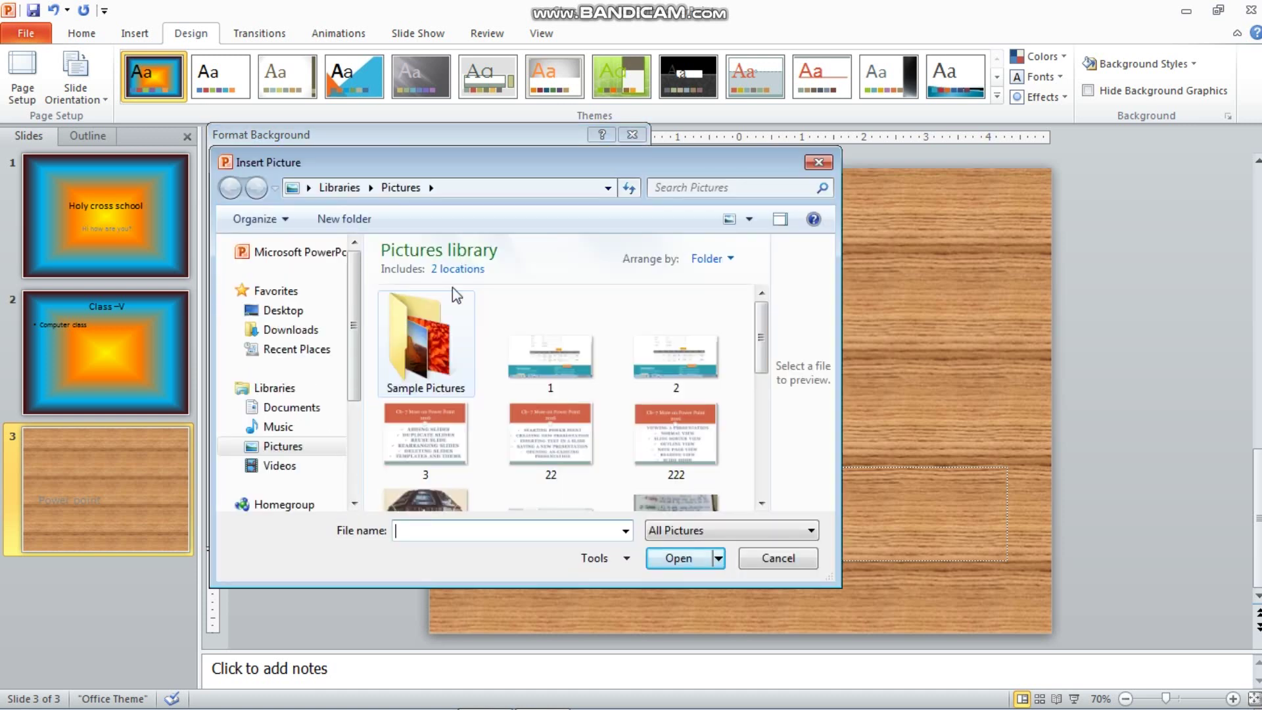
click(818, 162)
click(392, 325)
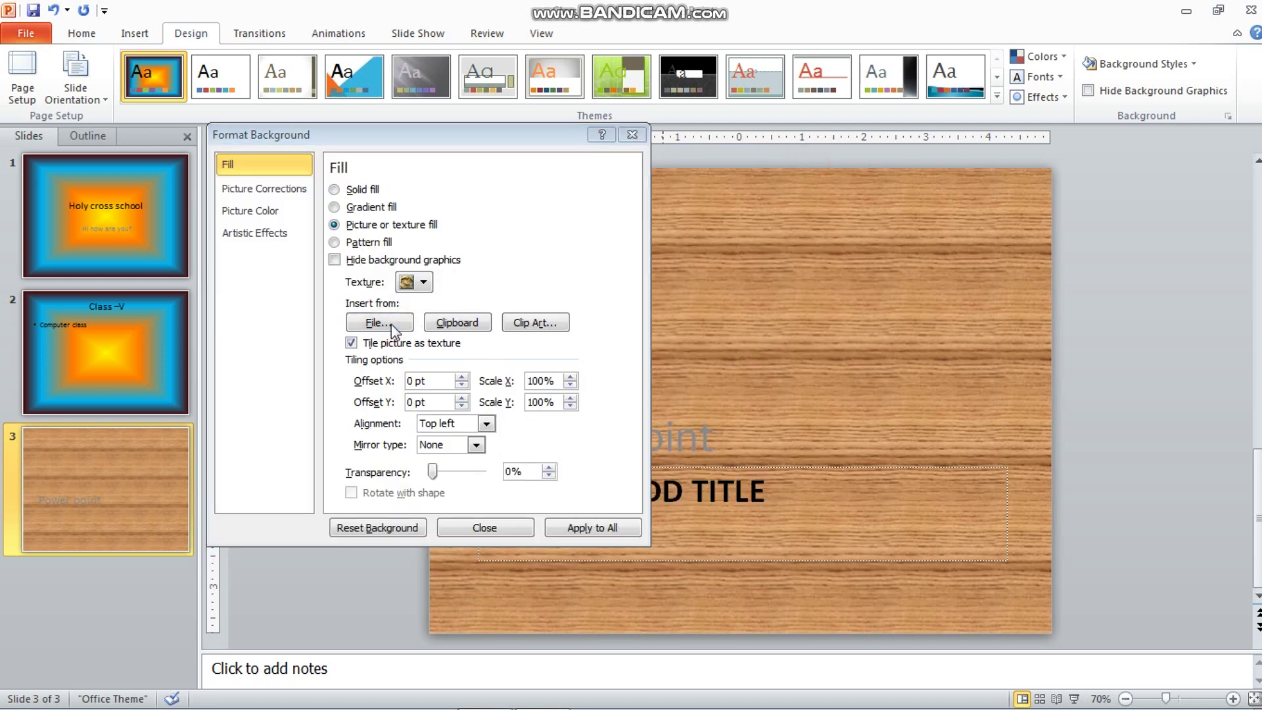
double_click(412, 326)
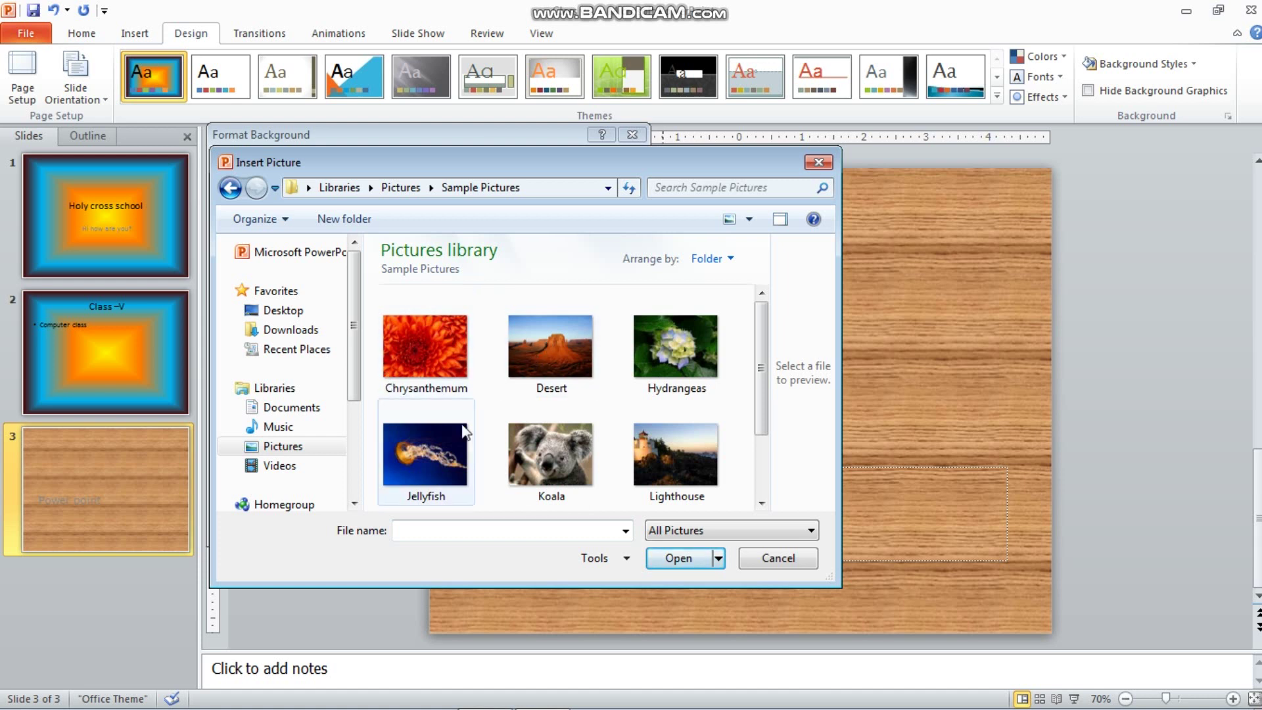
click(430, 480)
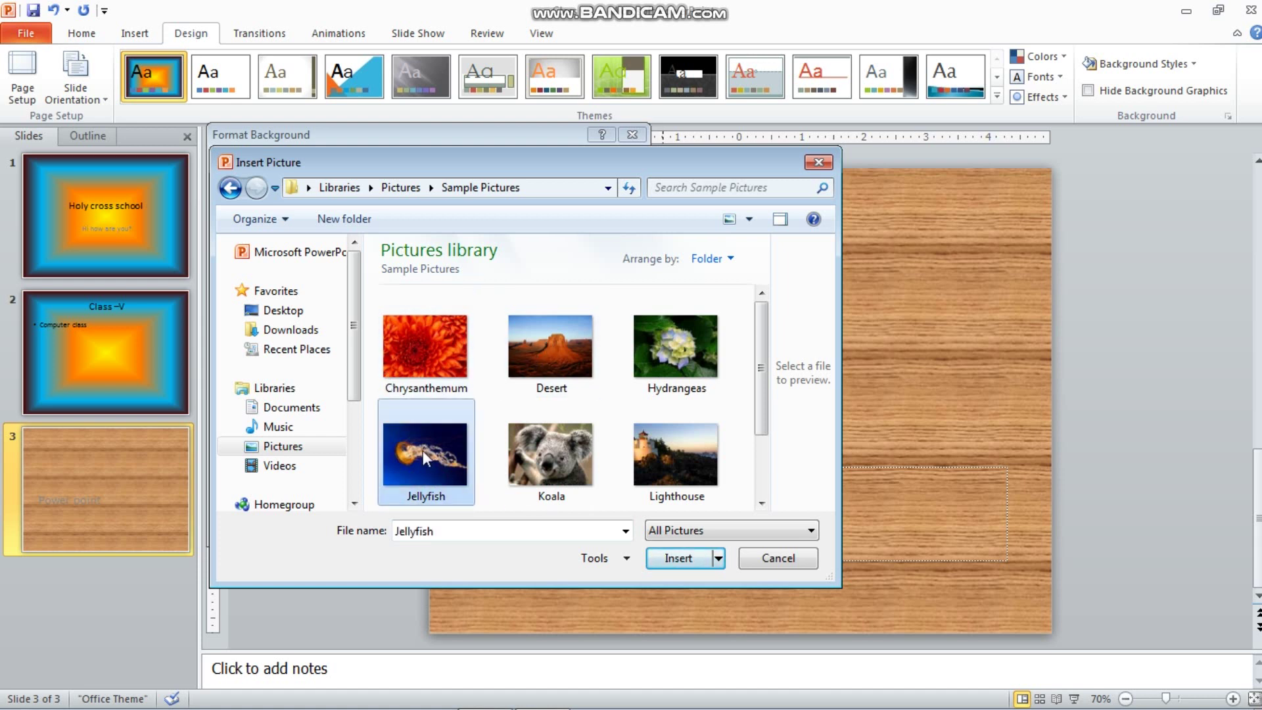
click(527, 451)
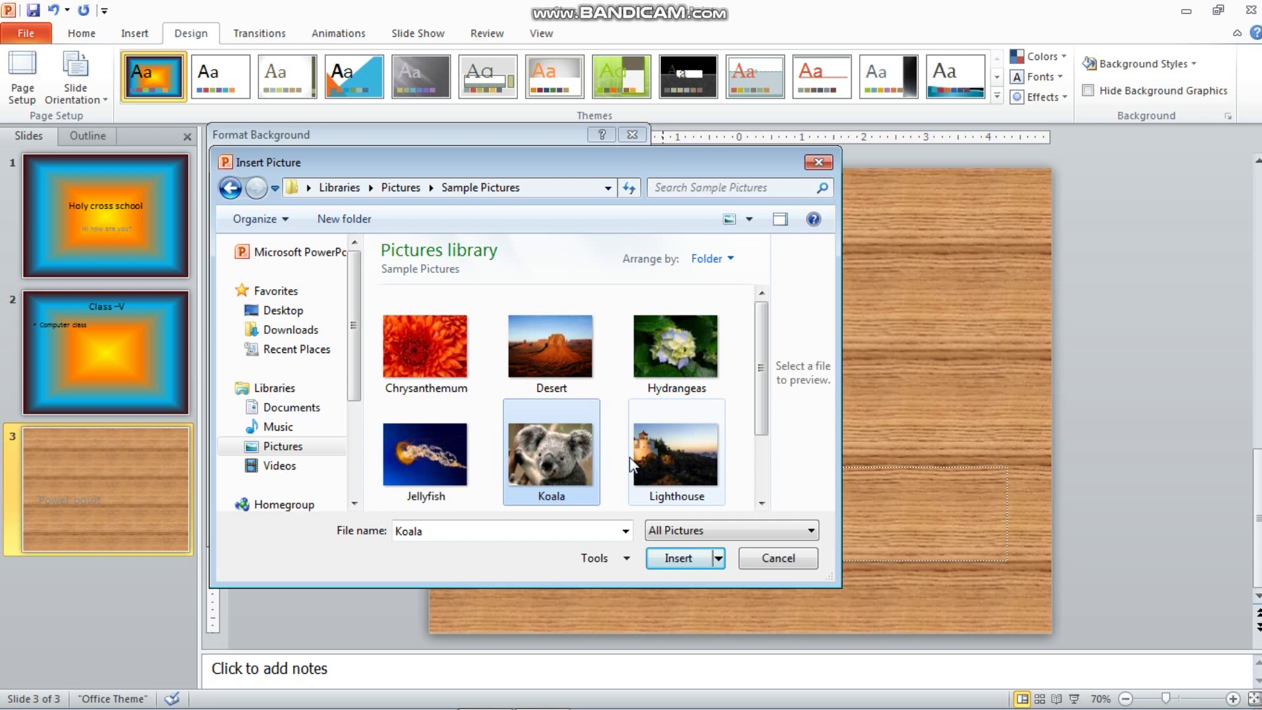
click(656, 454)
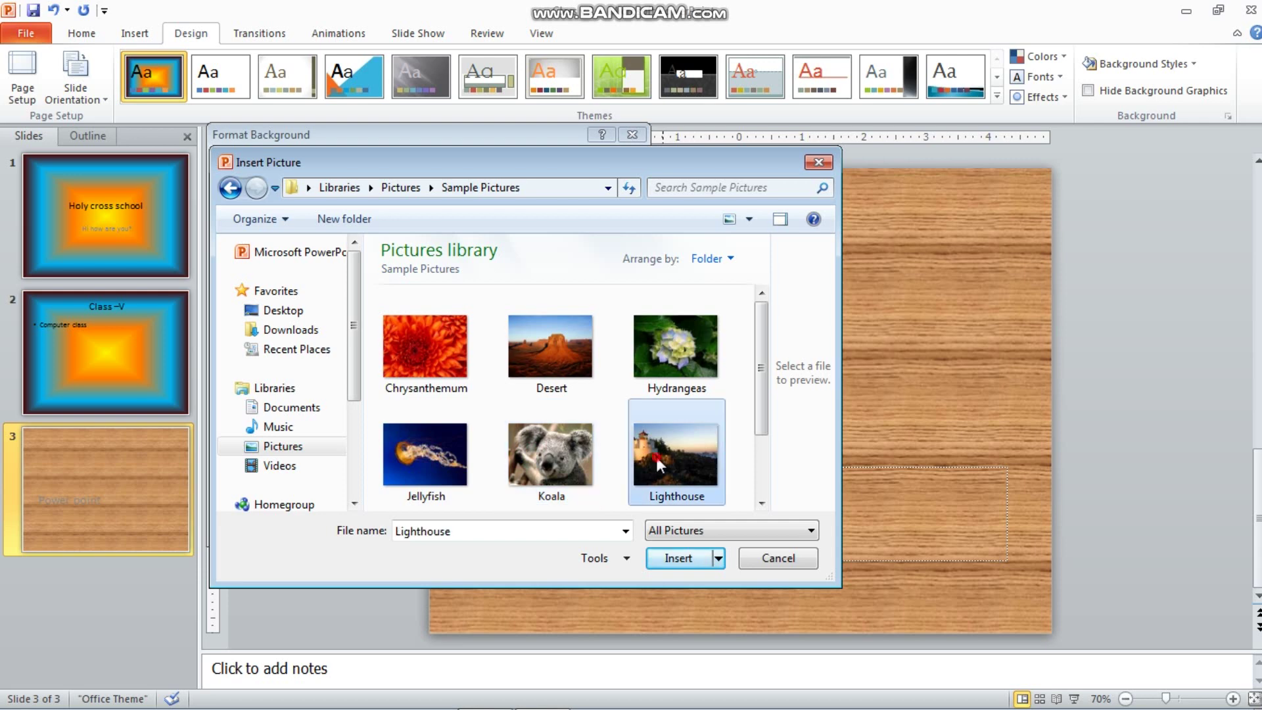
click(678, 557)
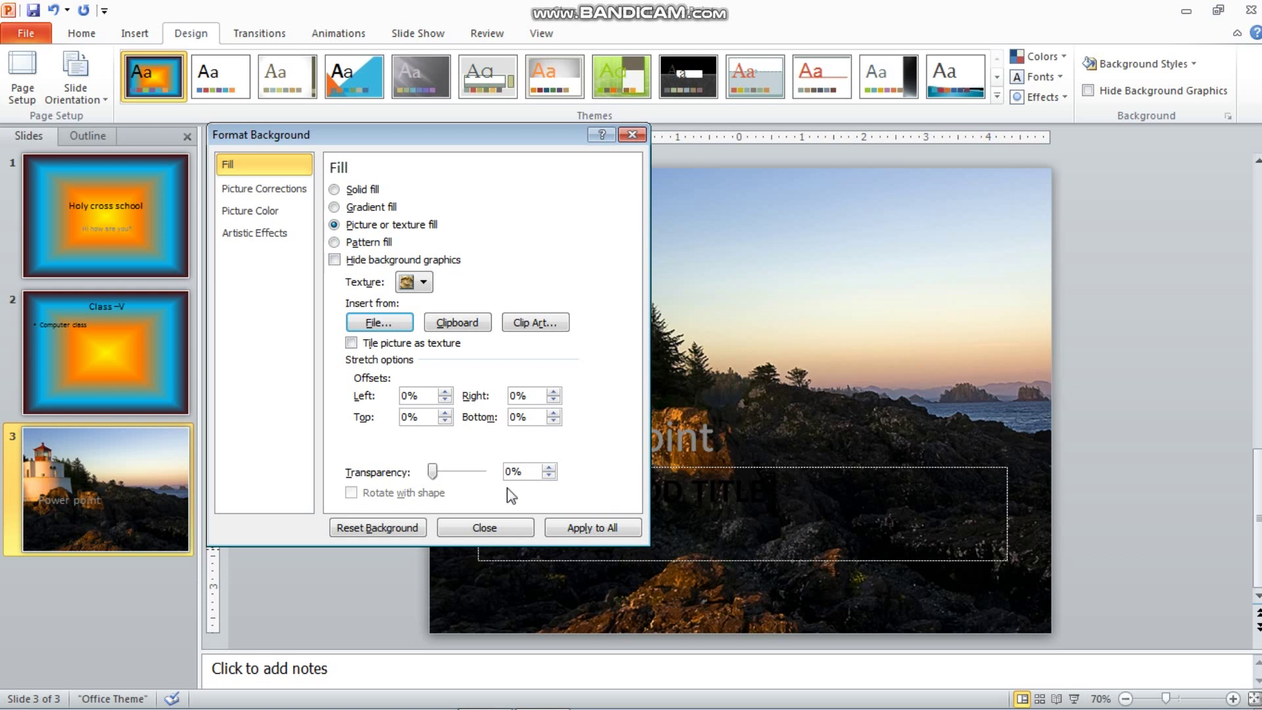
drag(429, 132, 230, 168)
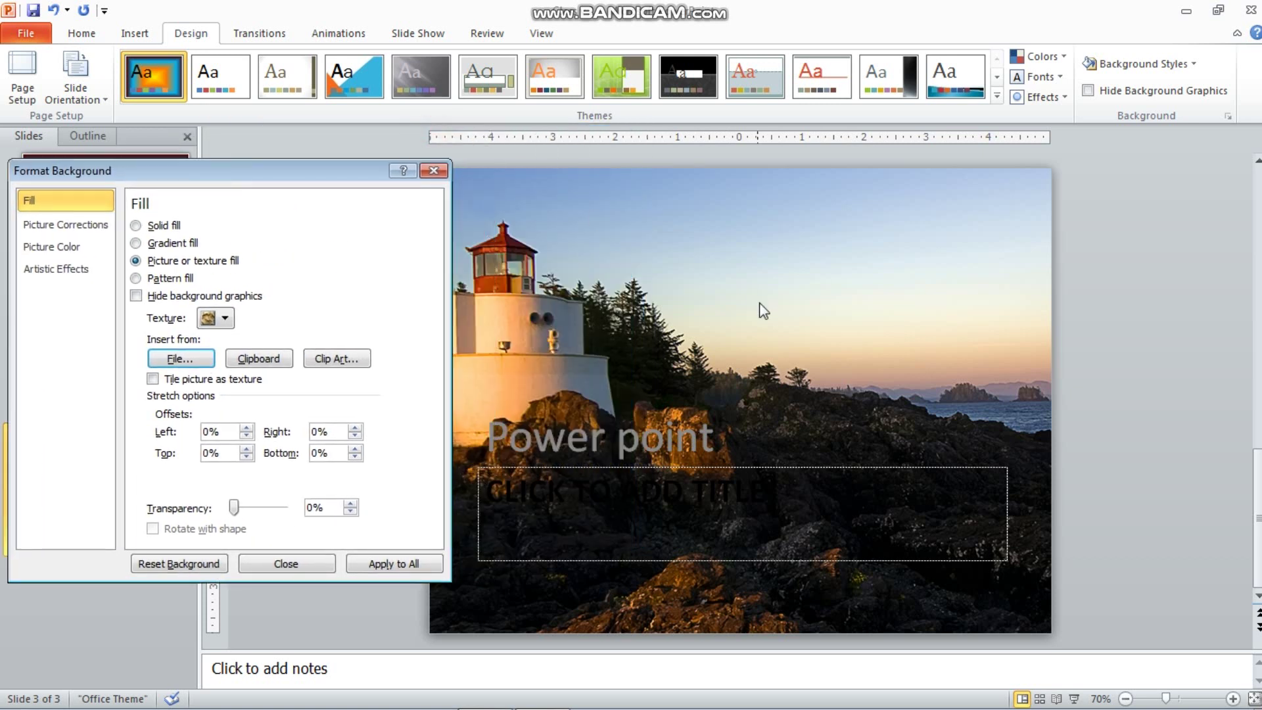
click(270, 563)
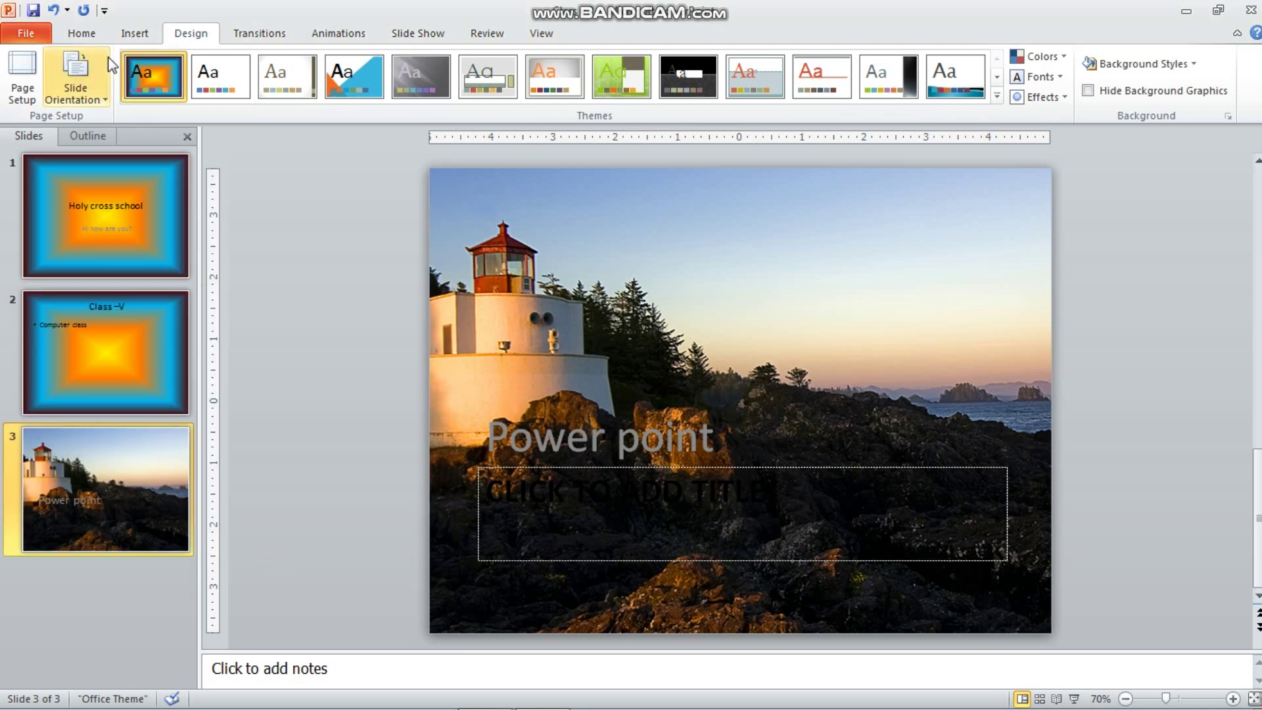
Add a new slide with the Title Slide layout after slide 3
click(82, 34)
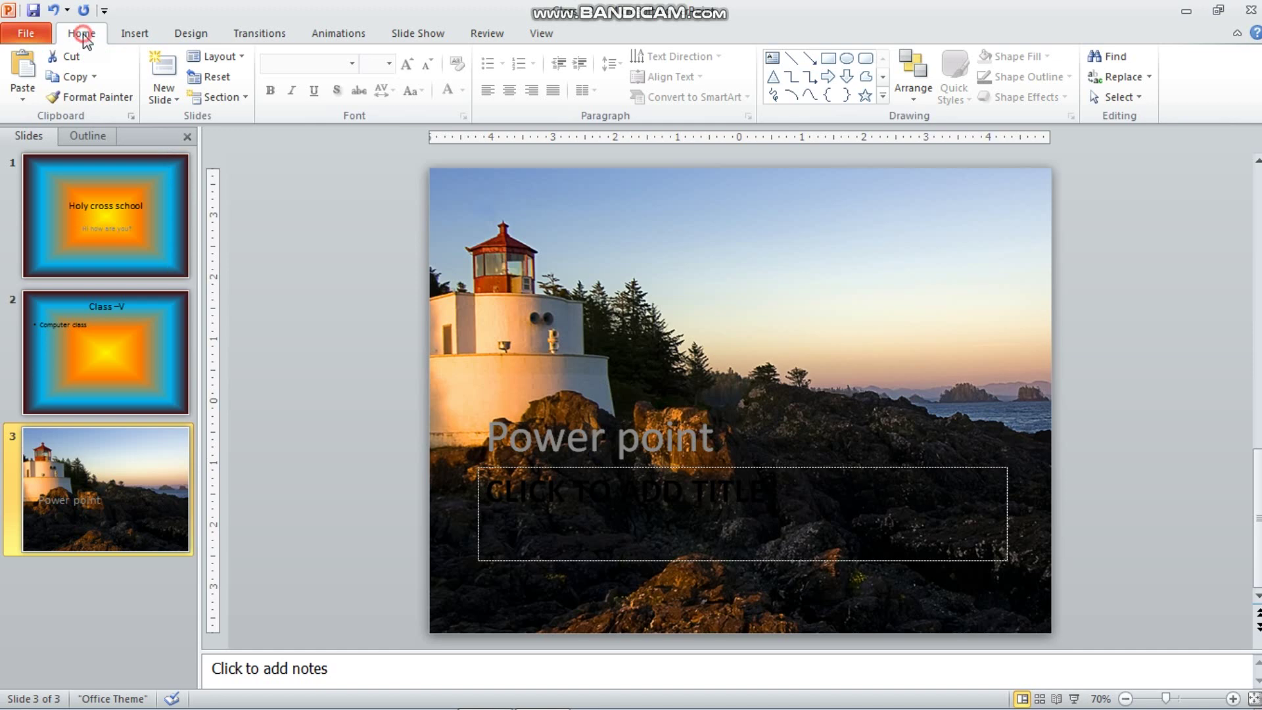
click(164, 94)
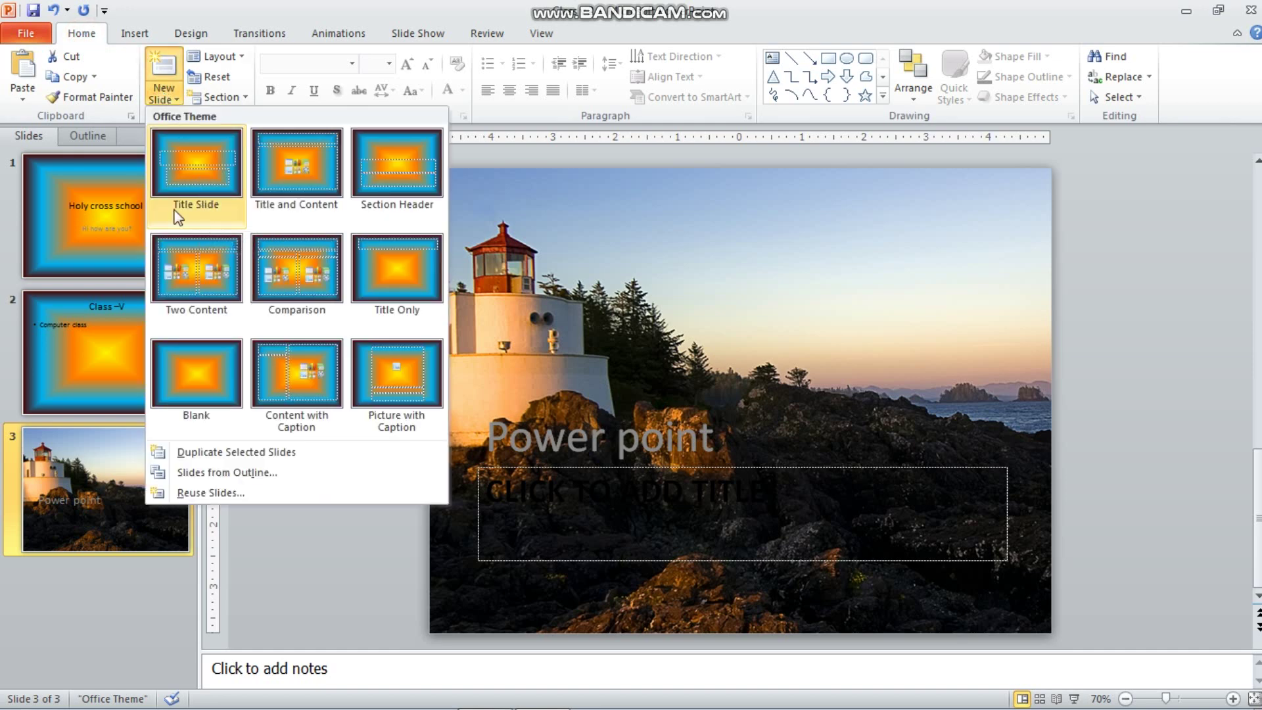
click(207, 174)
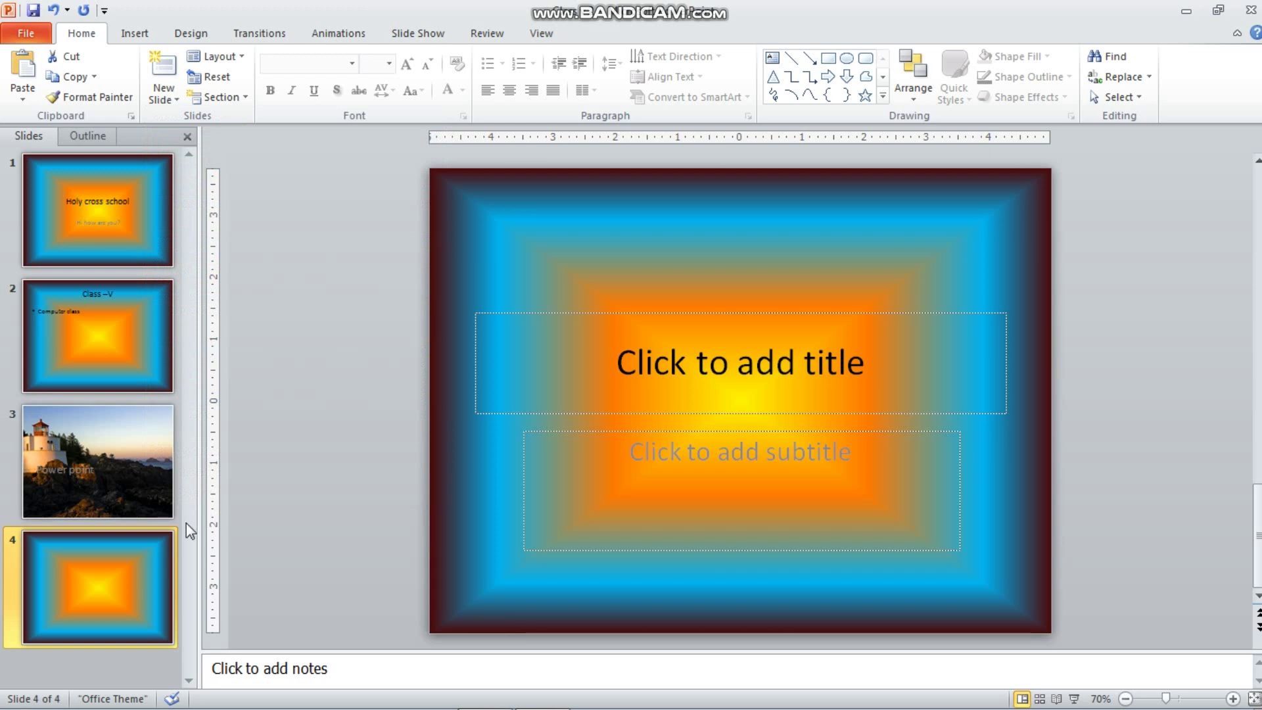
Give slide 4's background a pattern fill, trying several patterns and settling on the large checkerboard
right_click(492, 504)
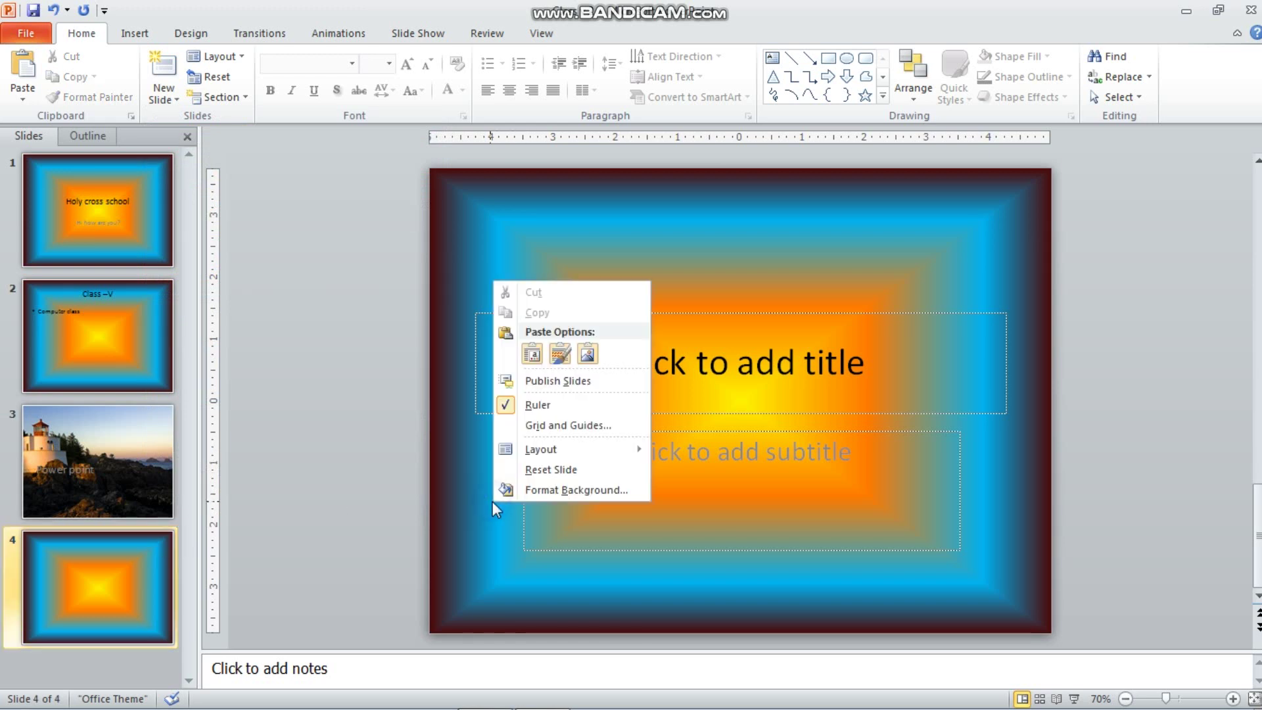
click(576, 489)
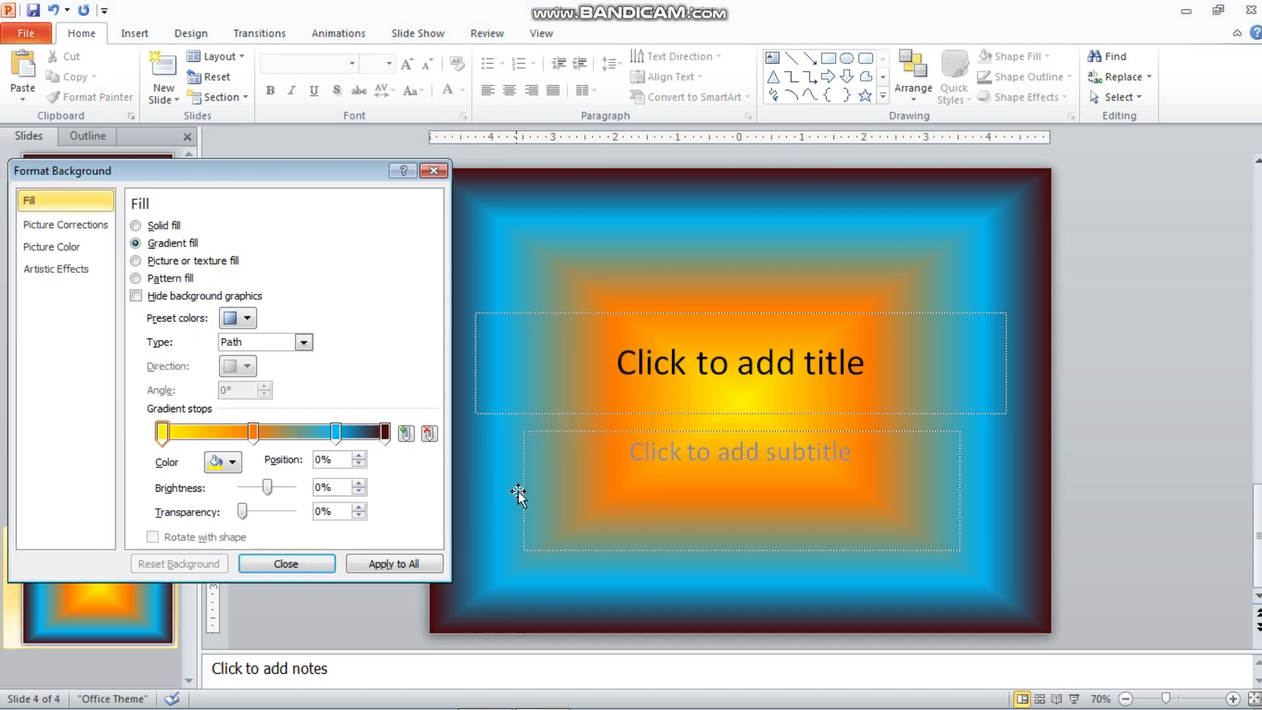
click(141, 279)
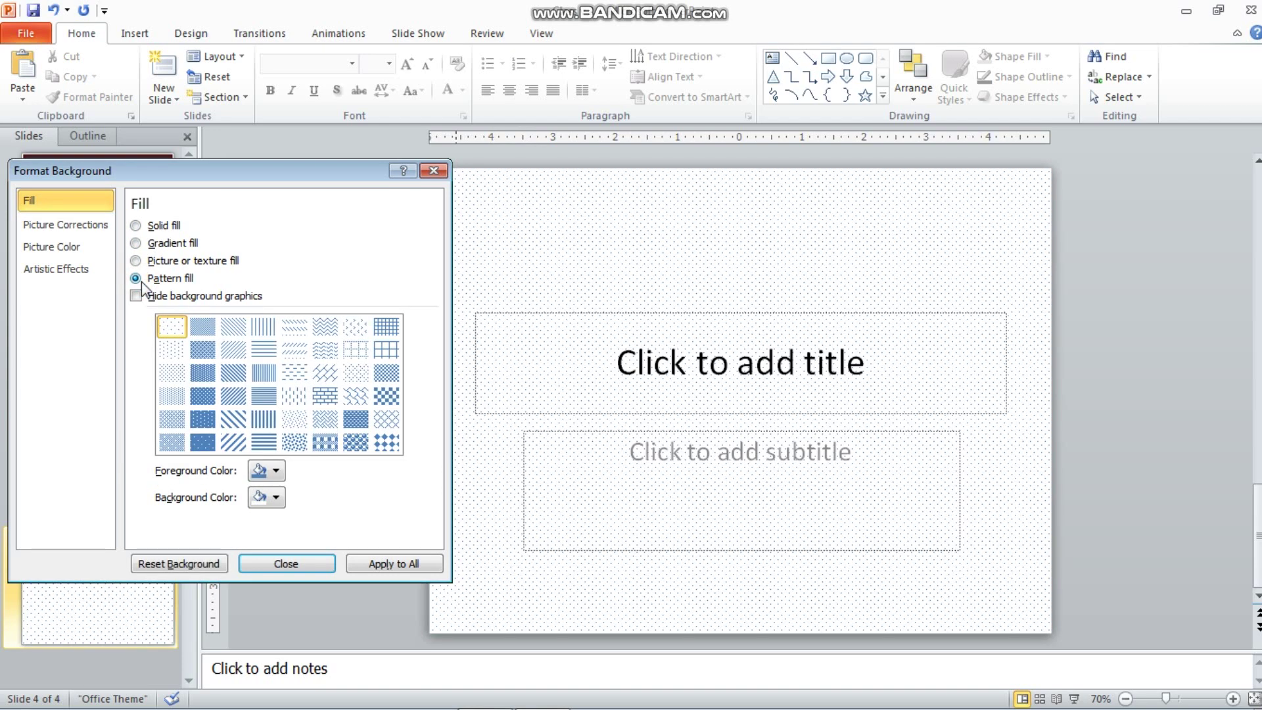
click(208, 331)
click(231, 347)
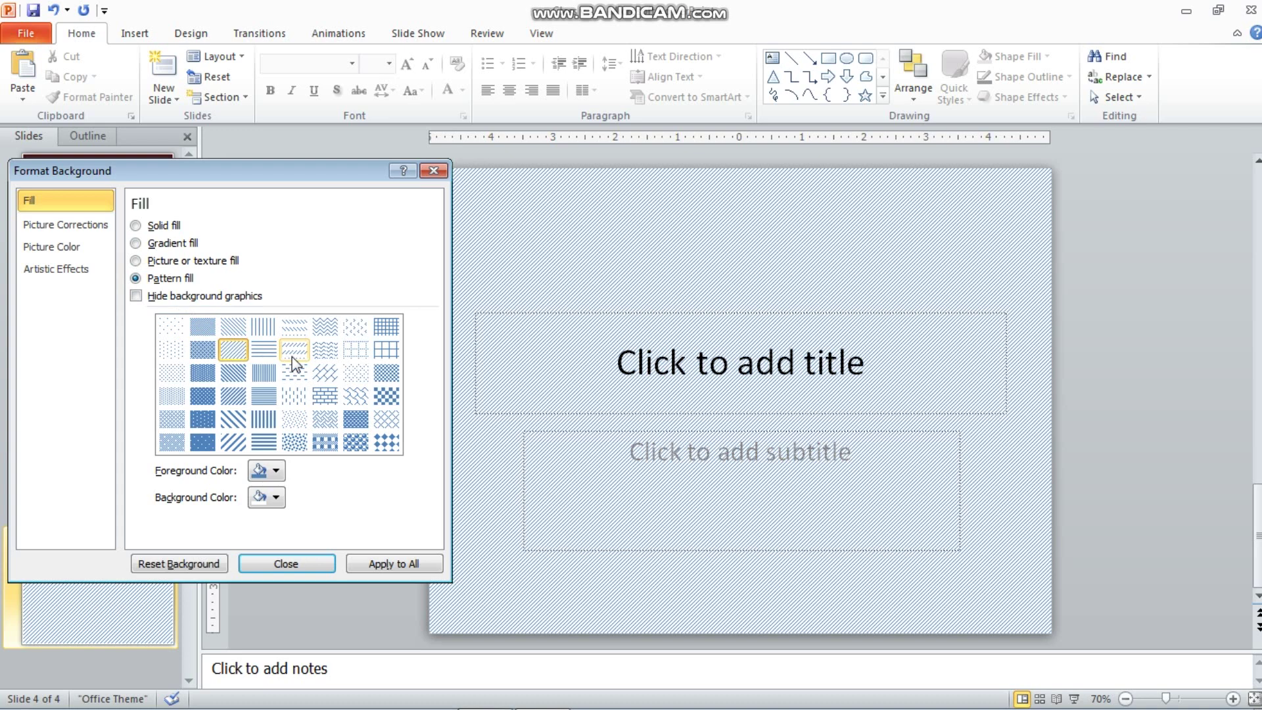
click(334, 360)
click(385, 350)
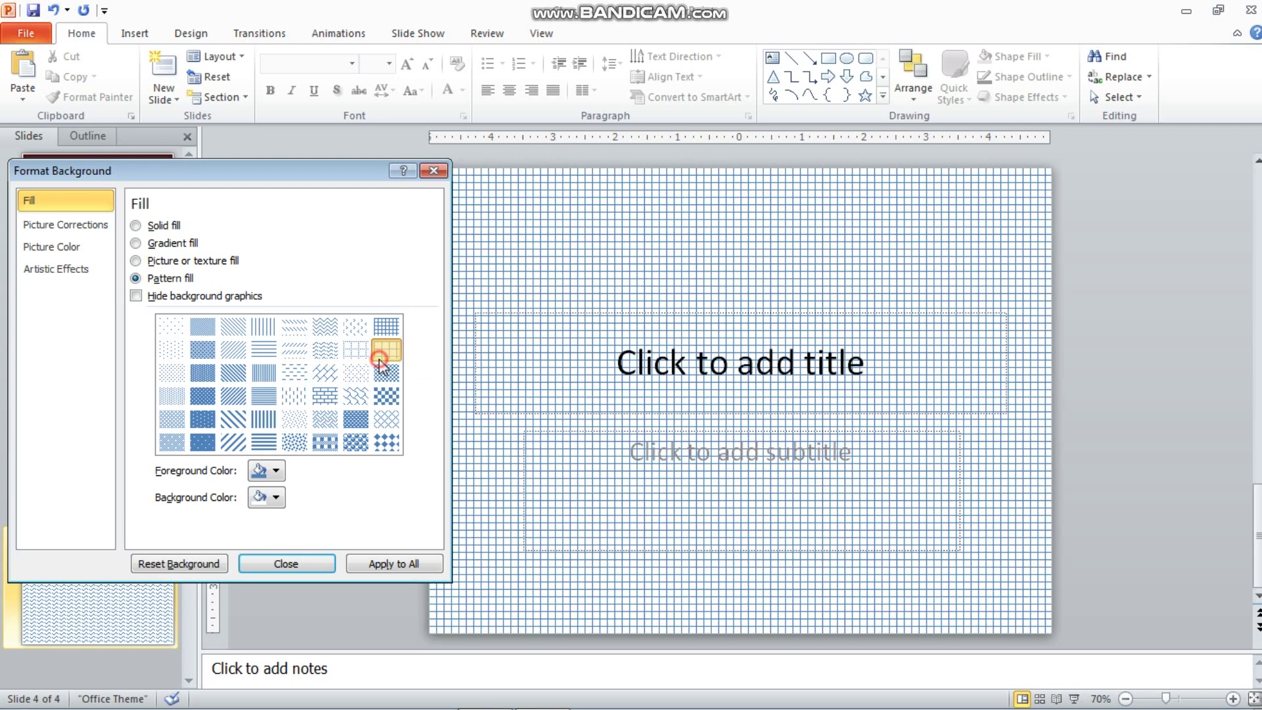
click(381, 380)
click(384, 394)
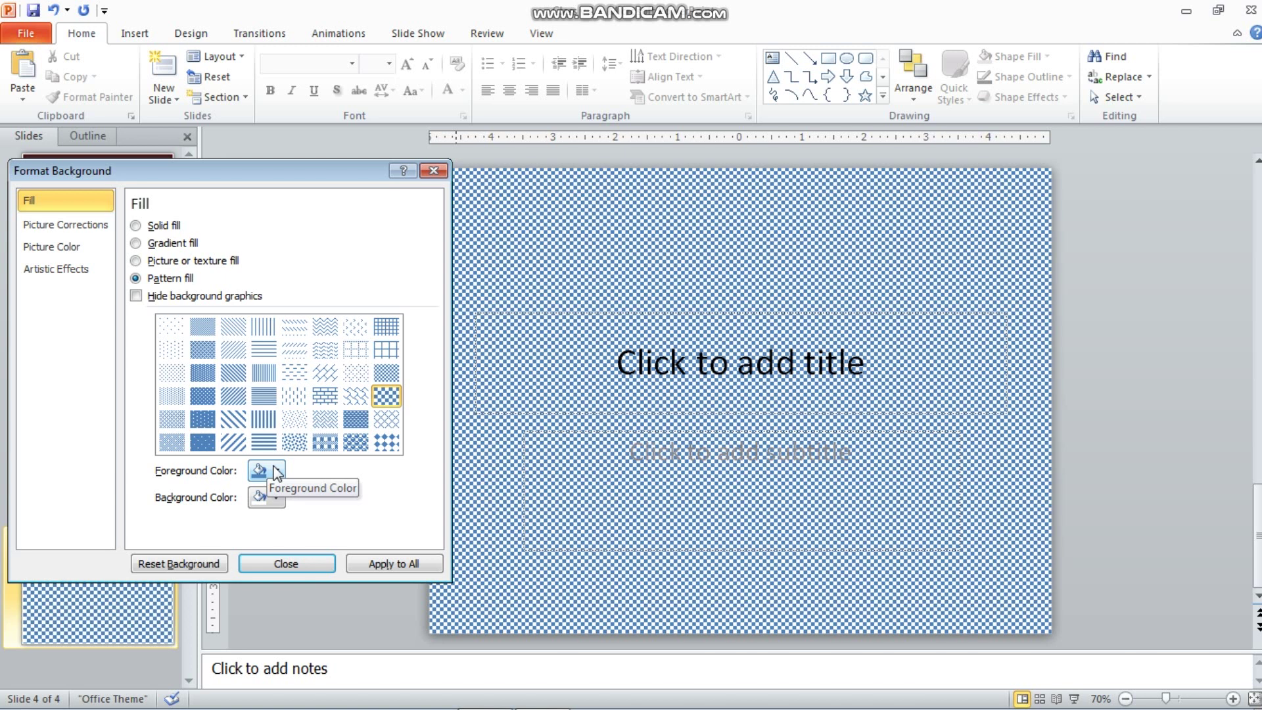
Set the background pattern's foreground color to standard red and its background color to standard yellow
click(276, 472)
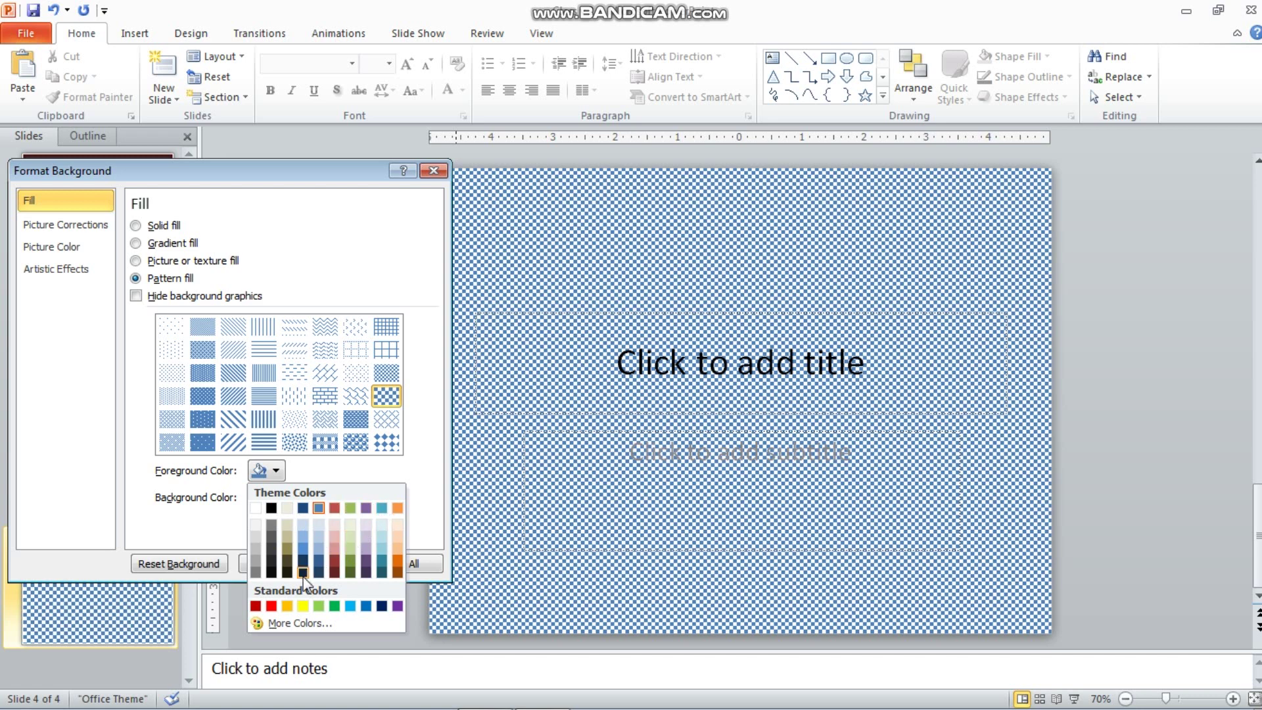
click(271, 606)
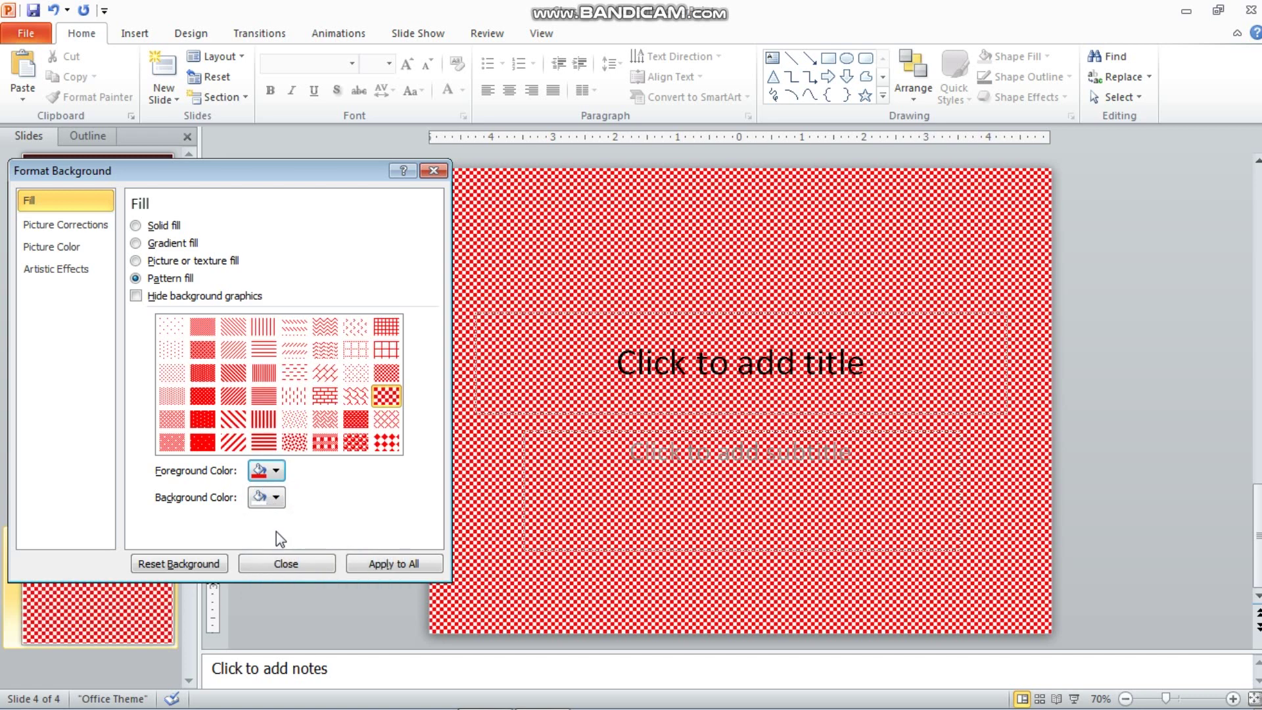
click(276, 498)
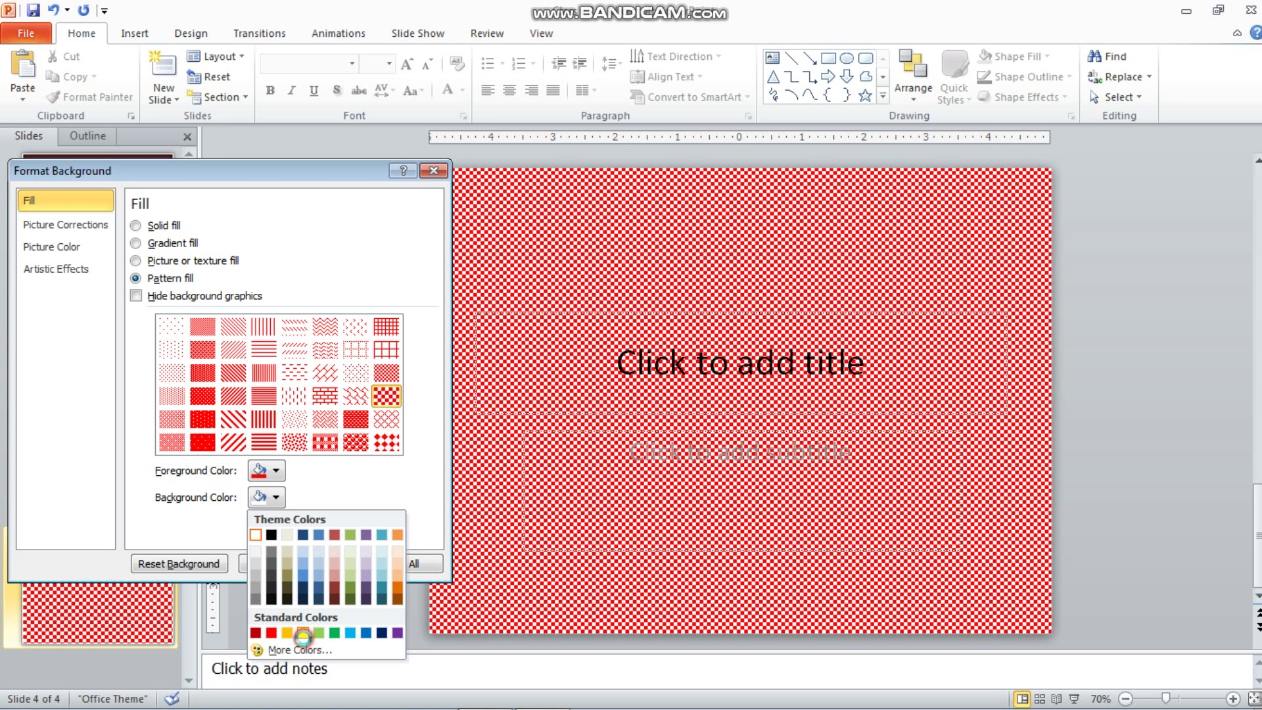
click(302, 632)
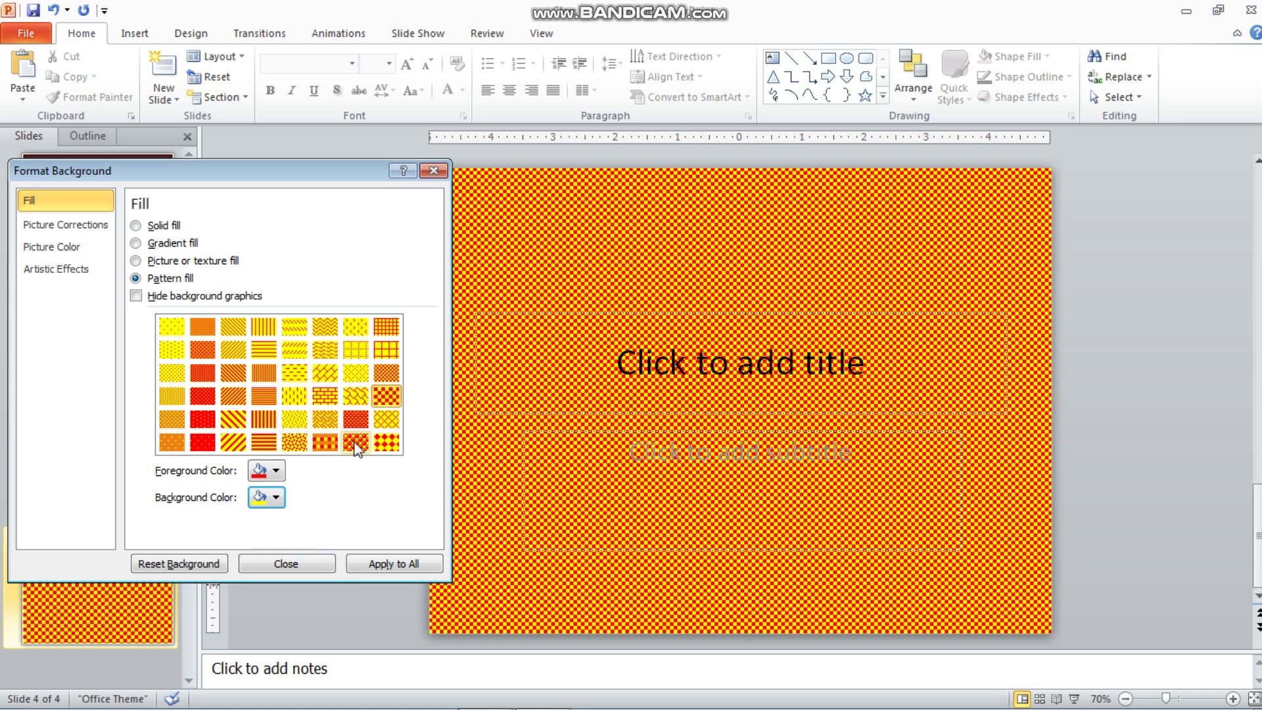
Change slide 4's background pattern to the solid diamond pattern and finish formatting
click(360, 444)
click(387, 442)
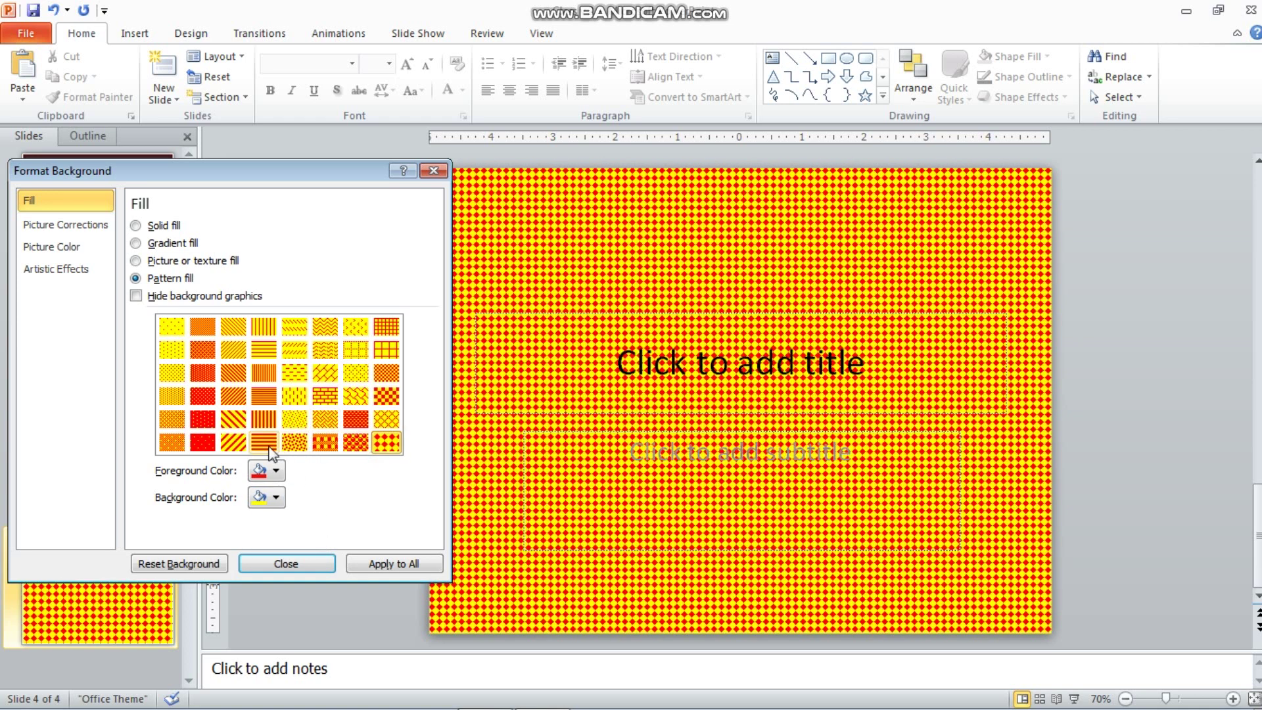
click(320, 569)
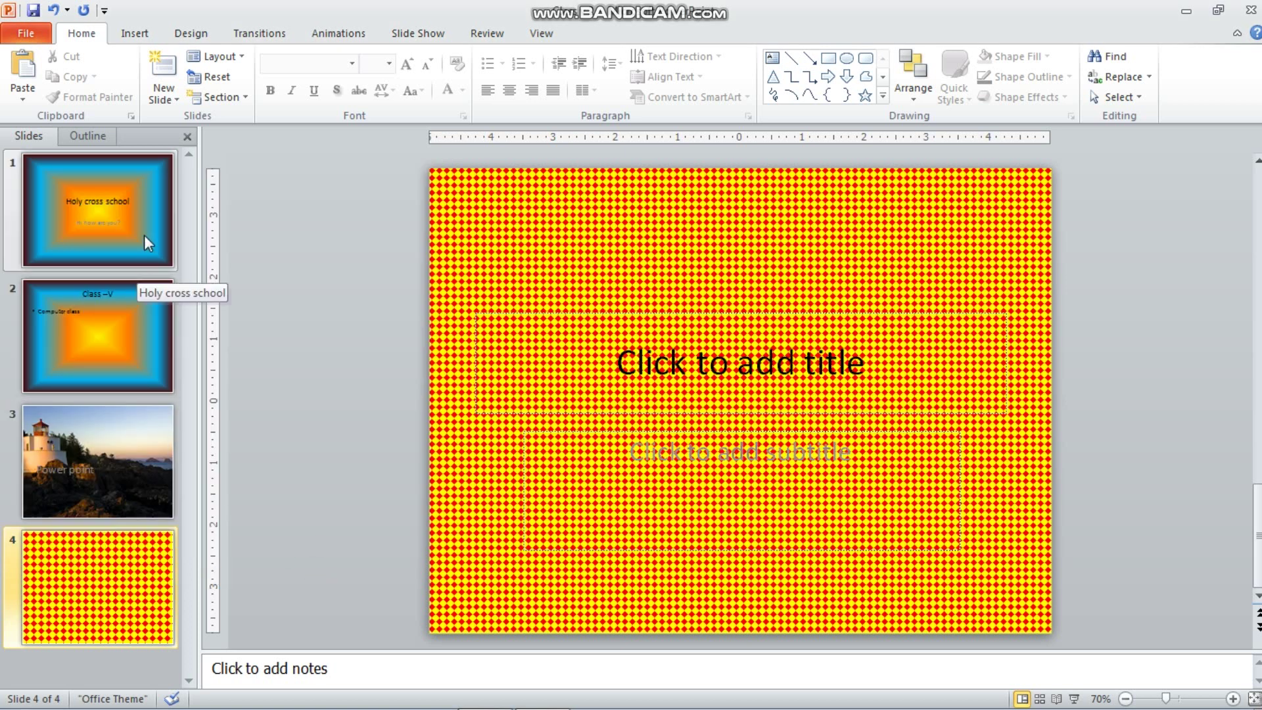
Change slide 1's background to a solid red fill
click(146, 244)
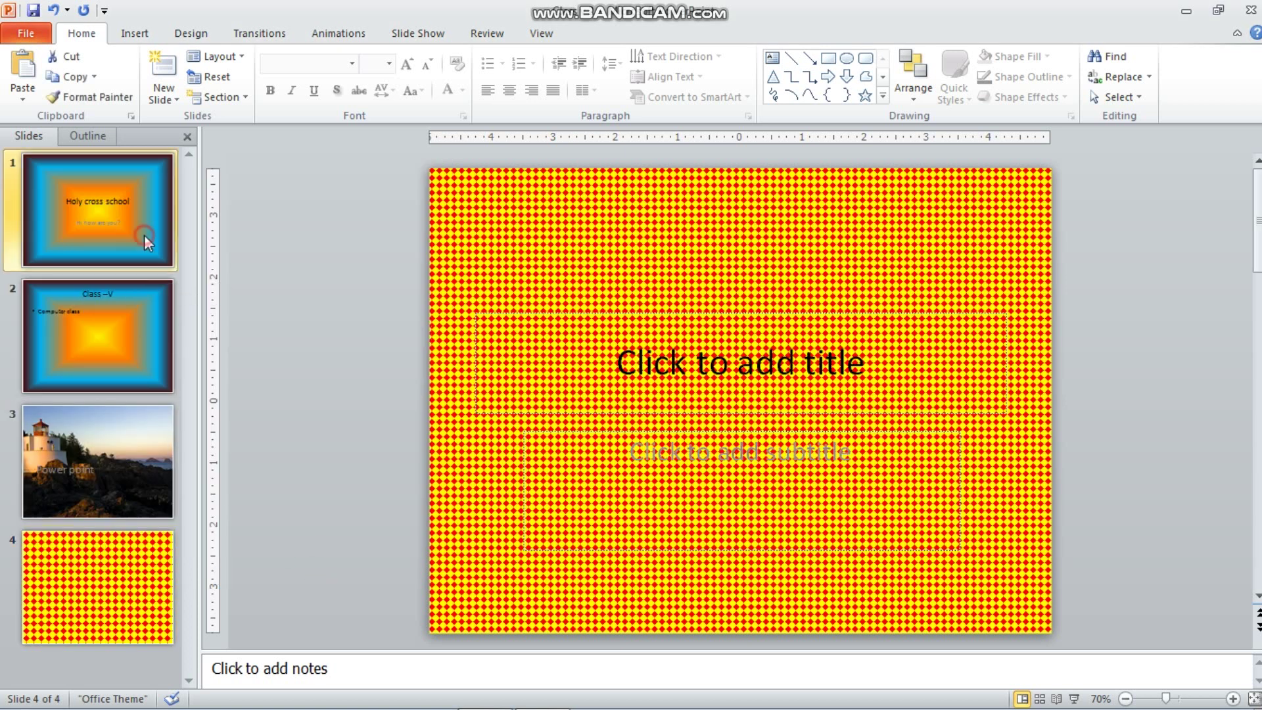
right_click(517, 233)
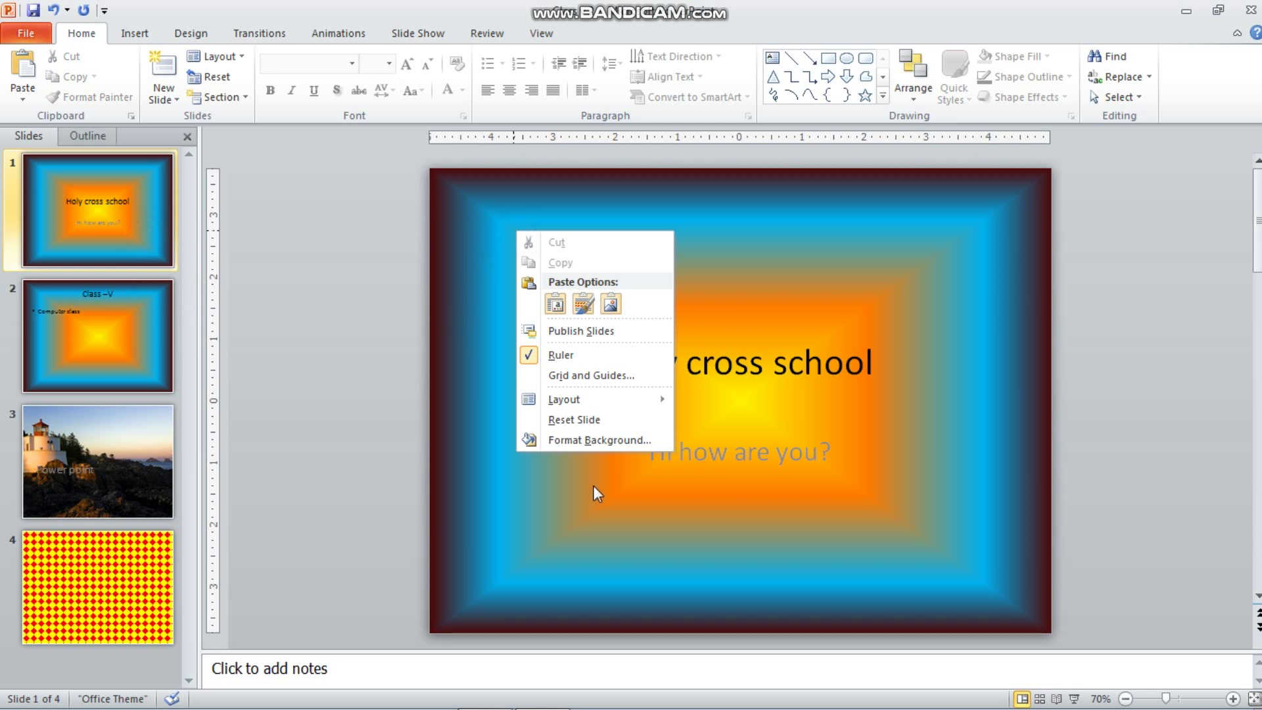
click(593, 439)
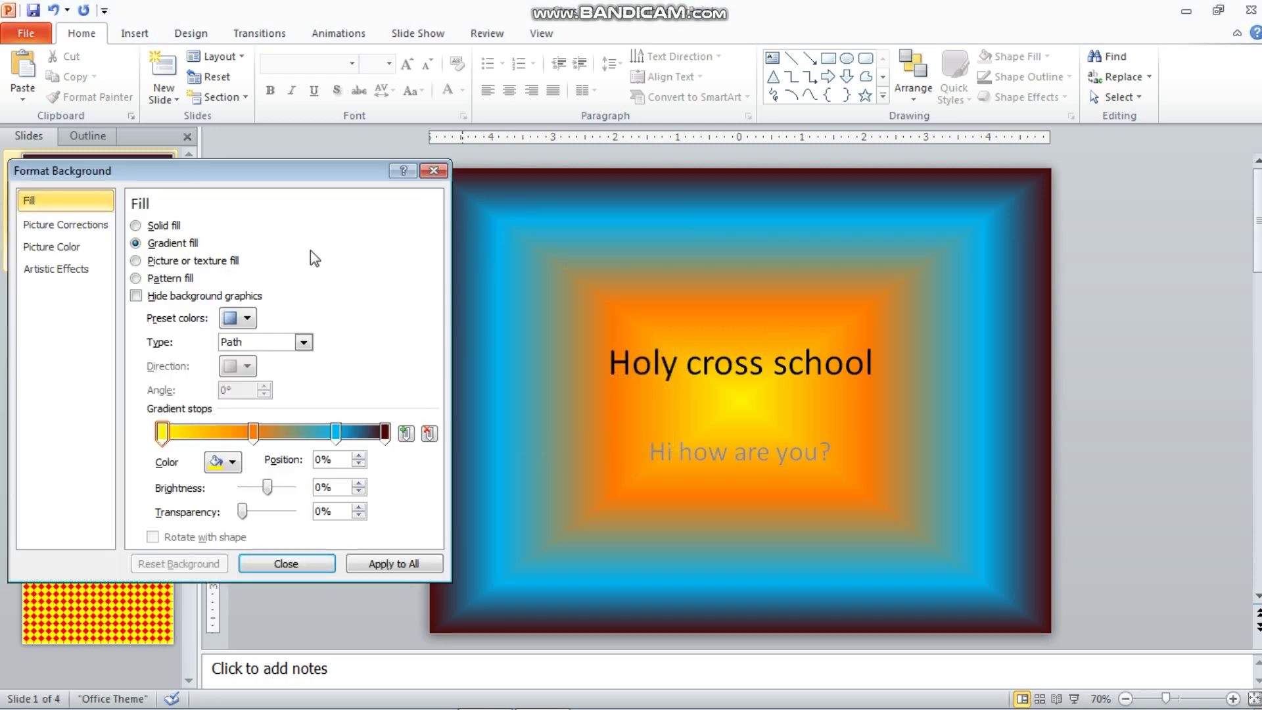
click(146, 225)
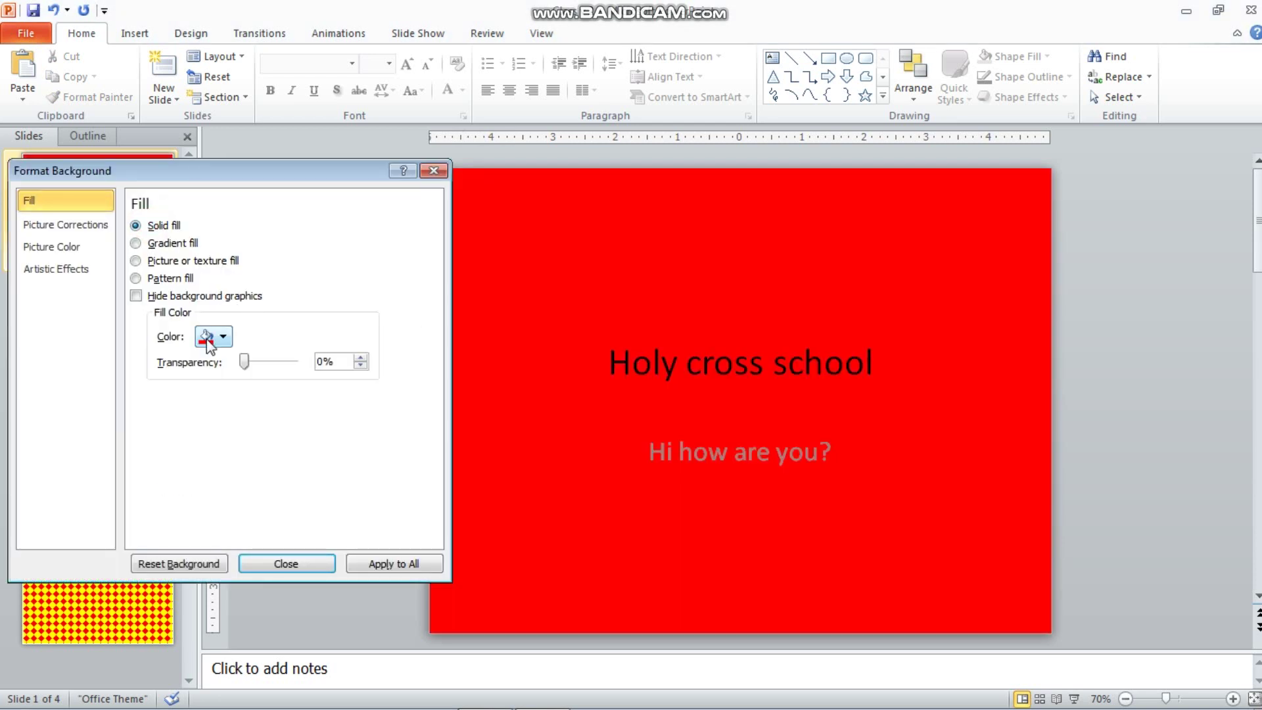
click(318, 567)
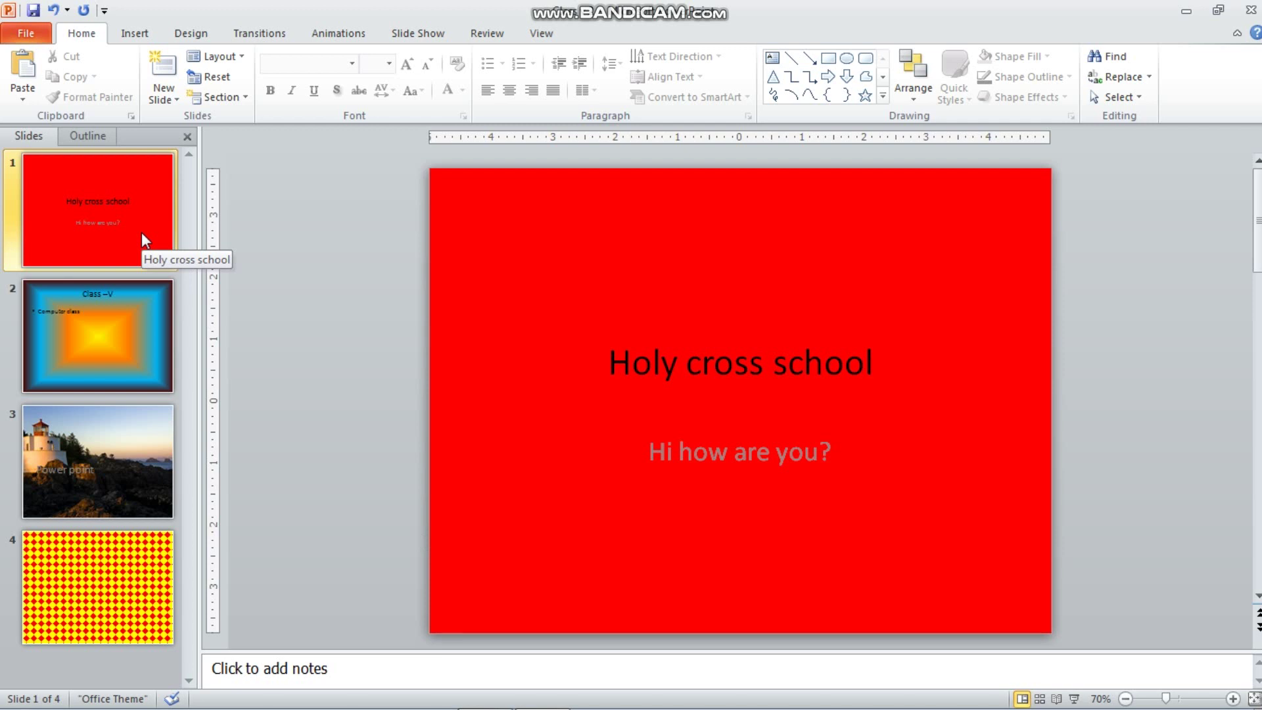
Go back and forth through the four slides to compare their solid, gradient, picture and pattern backgrounds
key(Down)
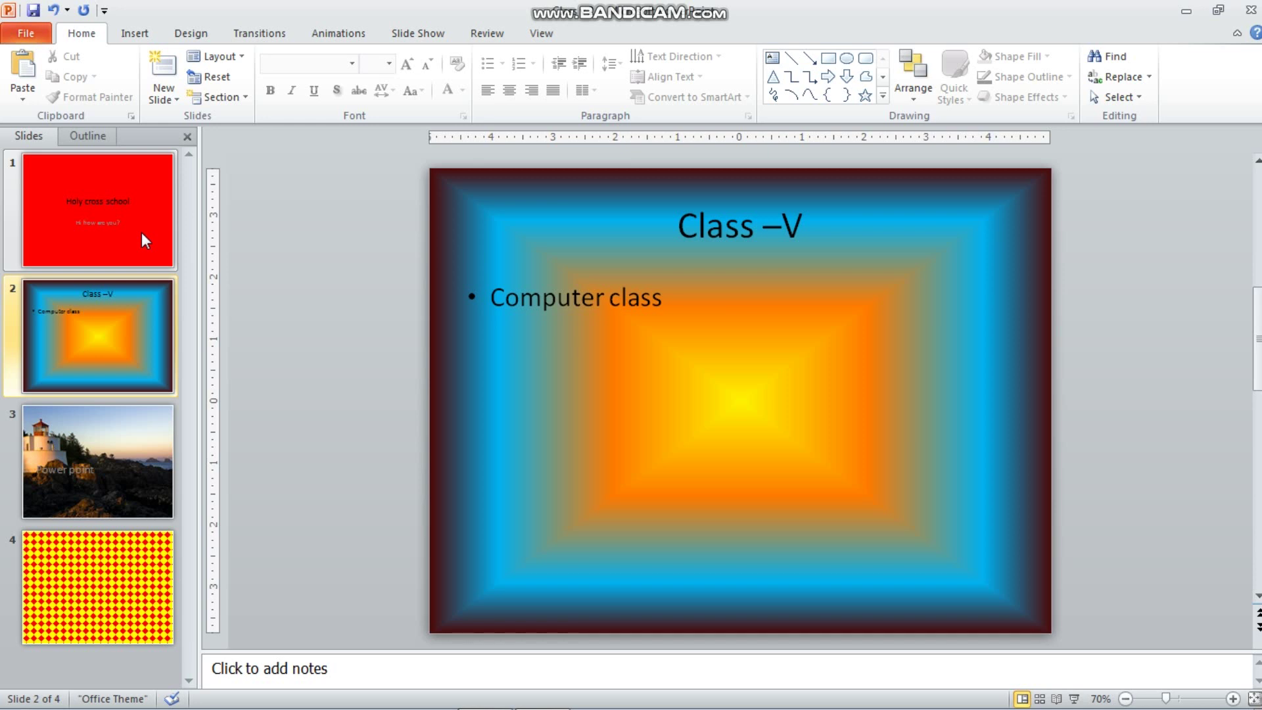
key(Down)
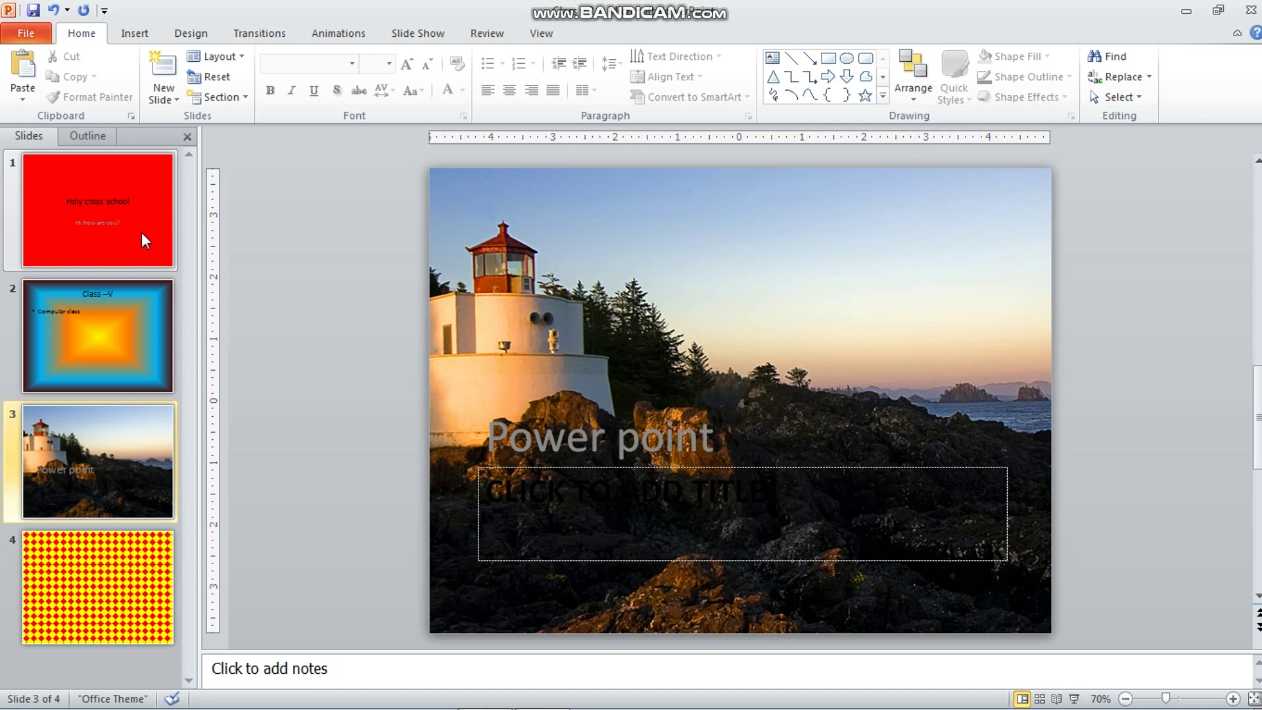
key(Down)
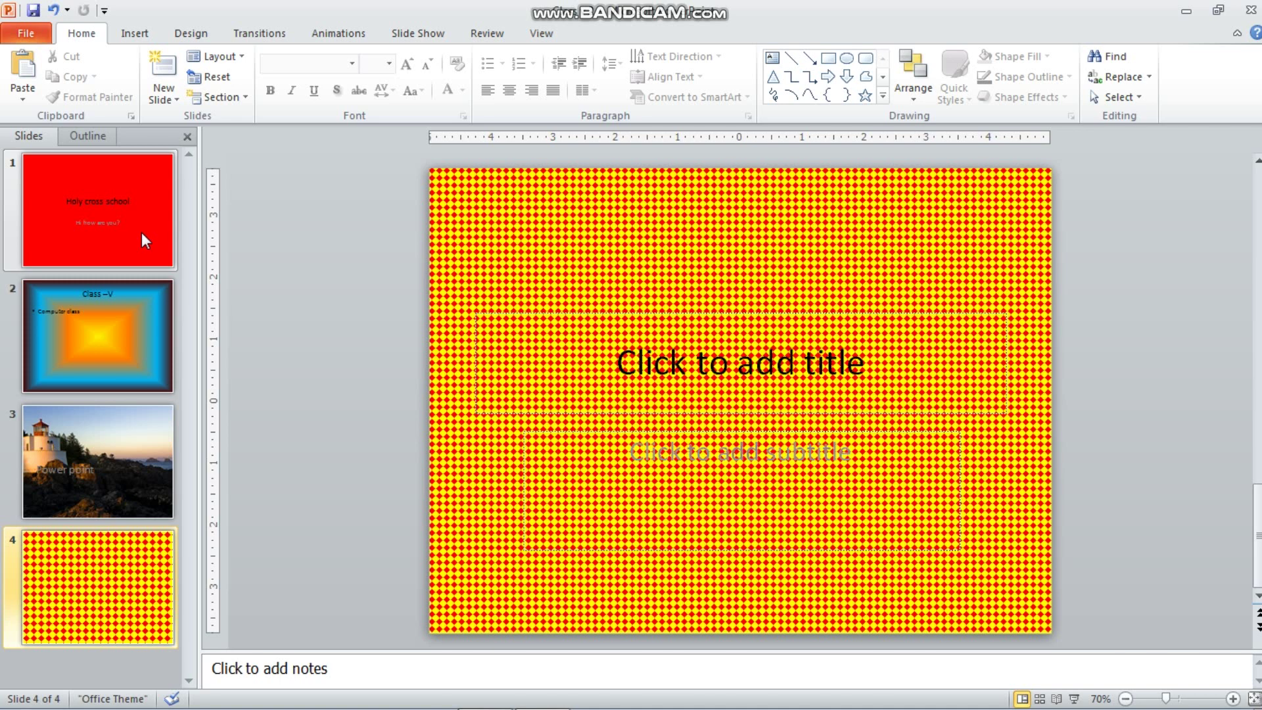
key(Up)
key(Up)
key(Up)
key(ctrl+z)
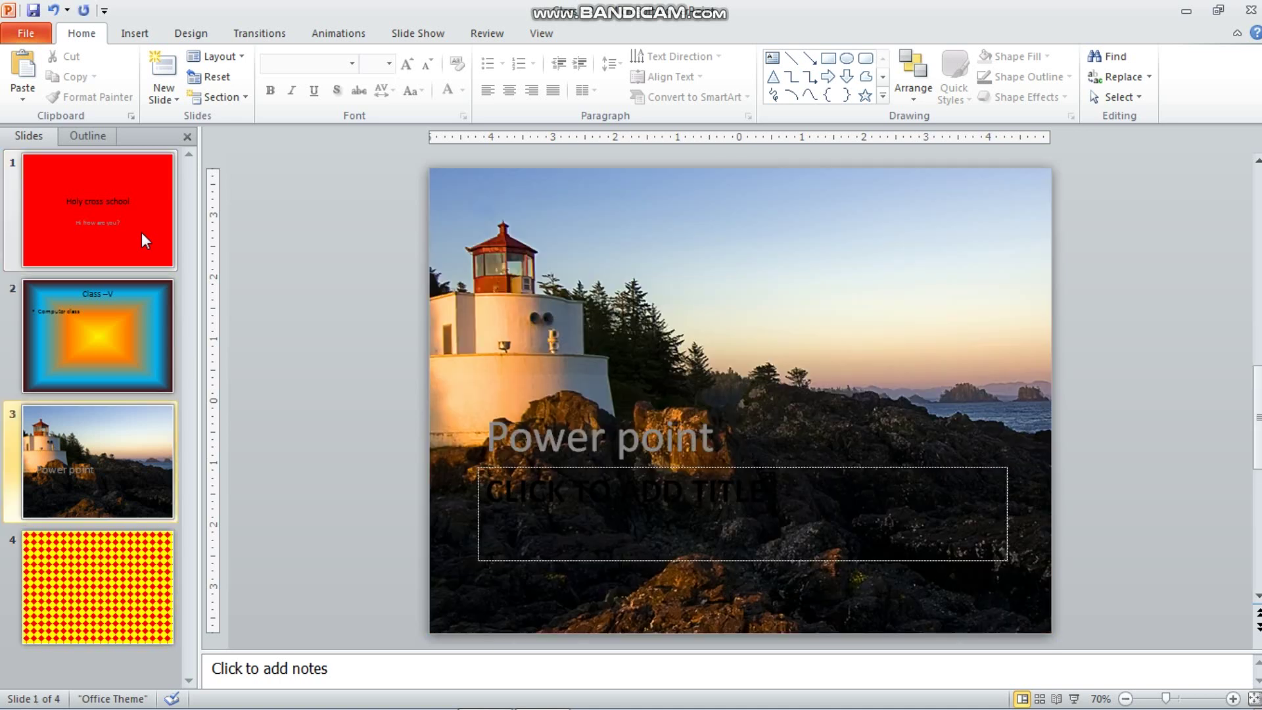
key(ctrl+y)
key(Up)
key(Up)
key(Up)
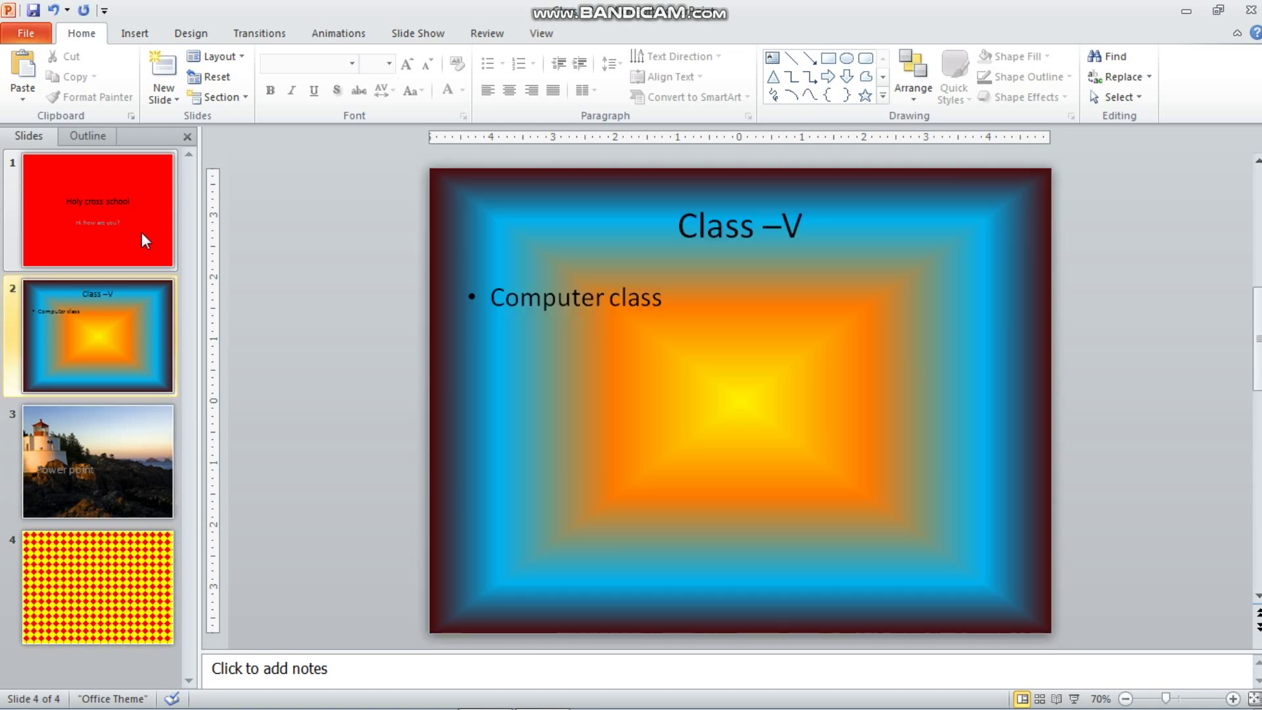
key(Down)
key(Down)
key(Down)
key(ctrl+z)
key(Up)
Apply the Austin design theme to the whole presentation
click(186, 33)
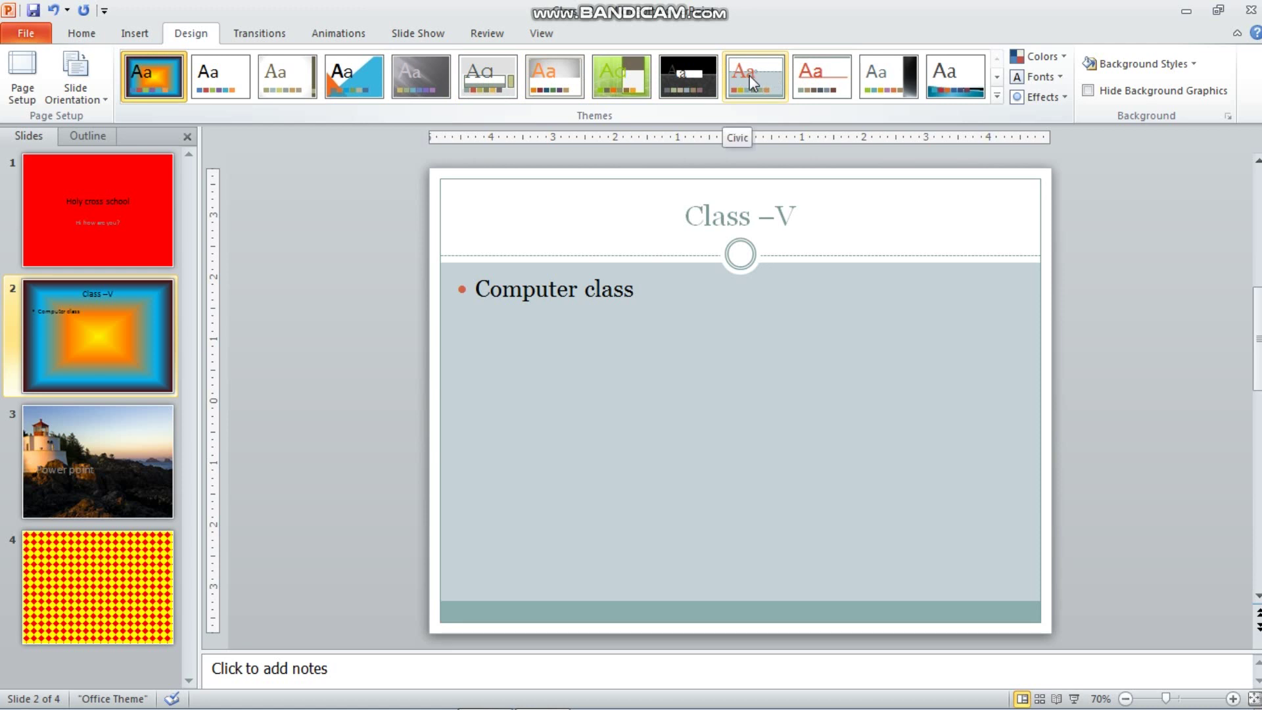
click(624, 79)
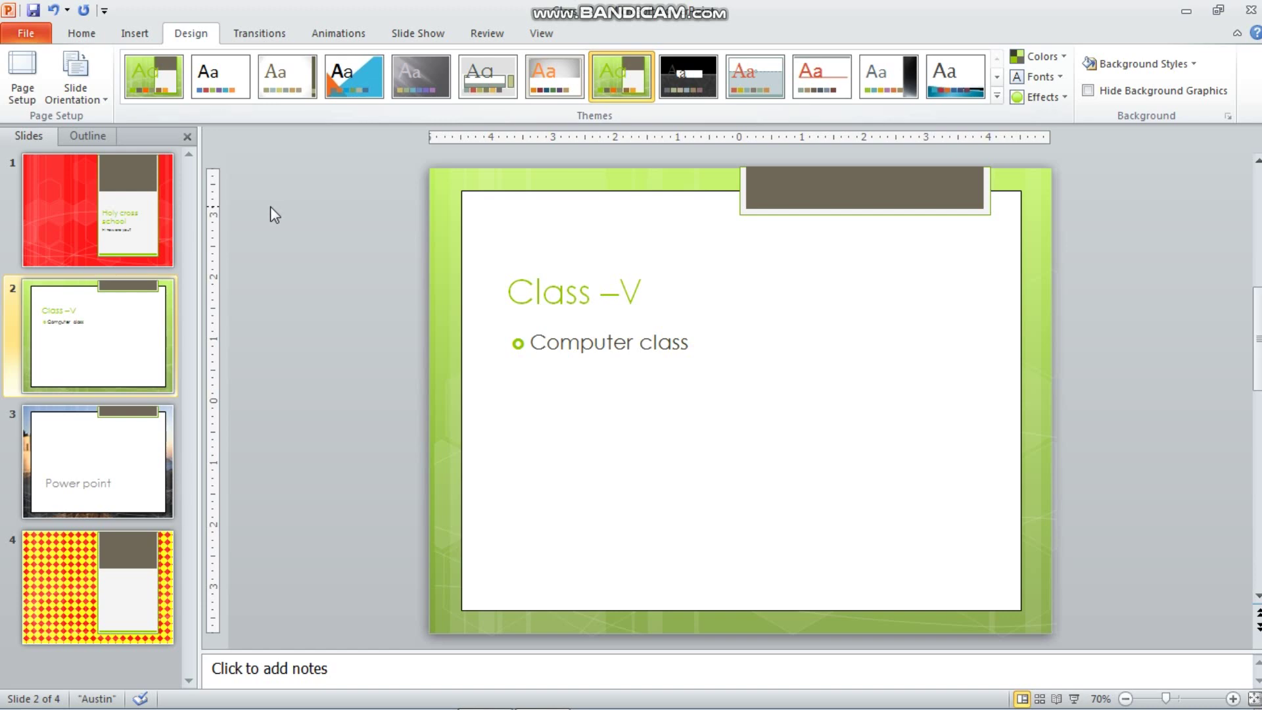
Look through all four slides to examine how the Austin theme combines with each slide's background
click(42, 216)
click(54, 334)
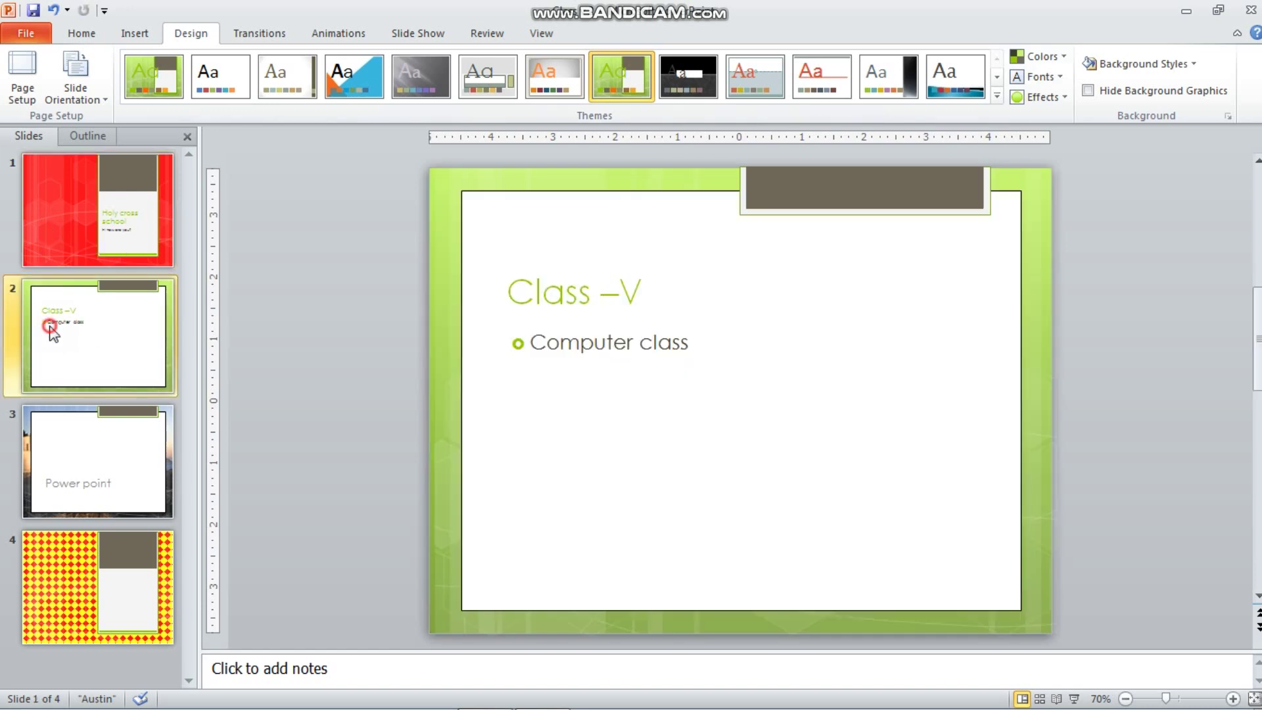
click(73, 465)
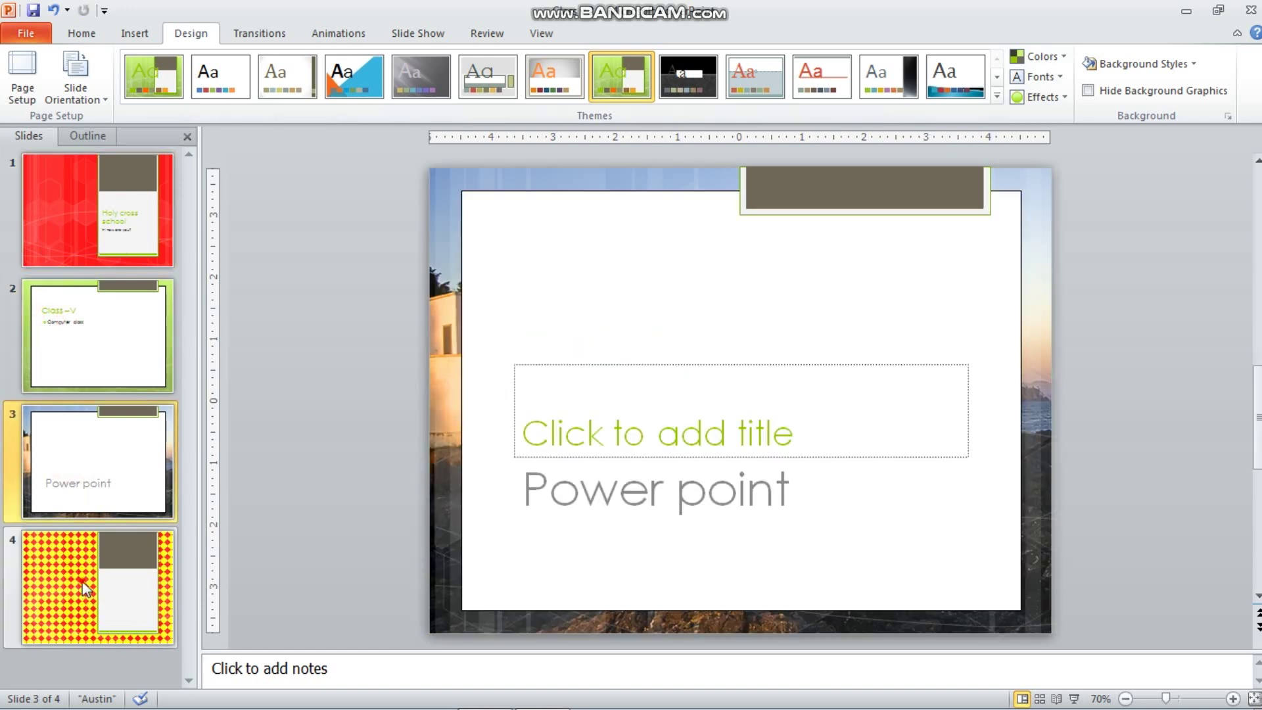
click(86, 588)
click(85, 502)
click(98, 289)
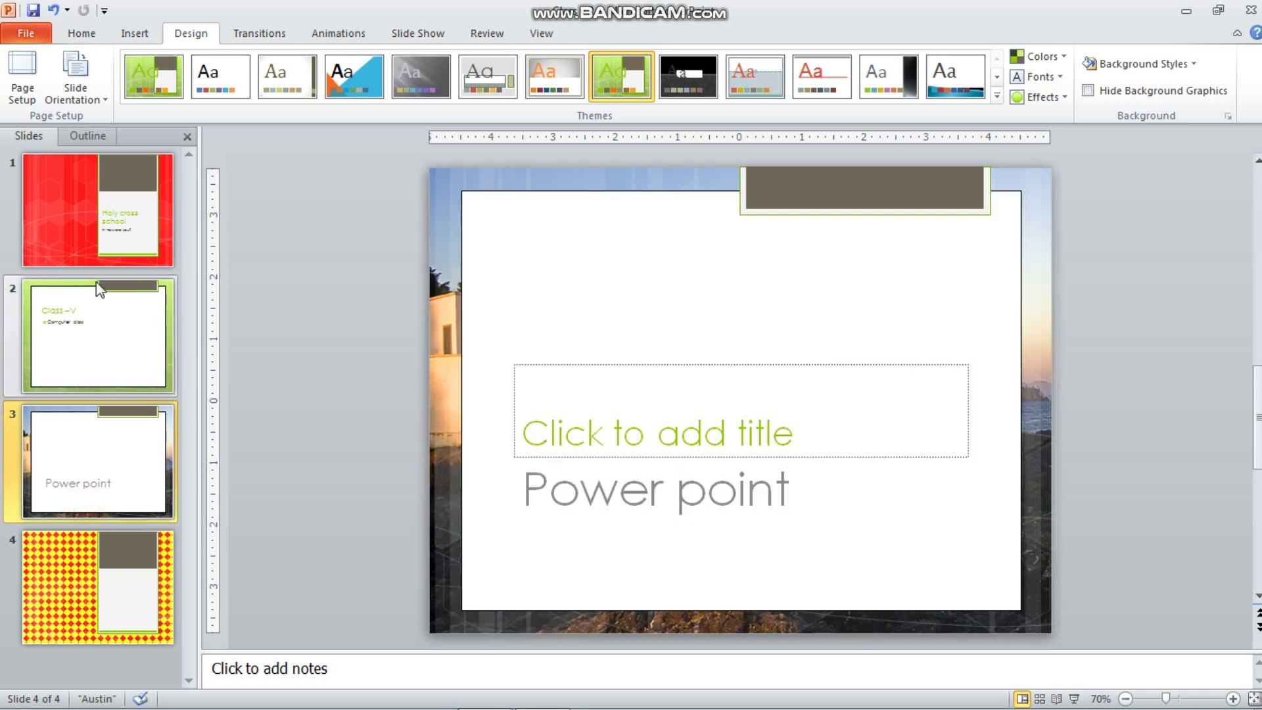
click(105, 245)
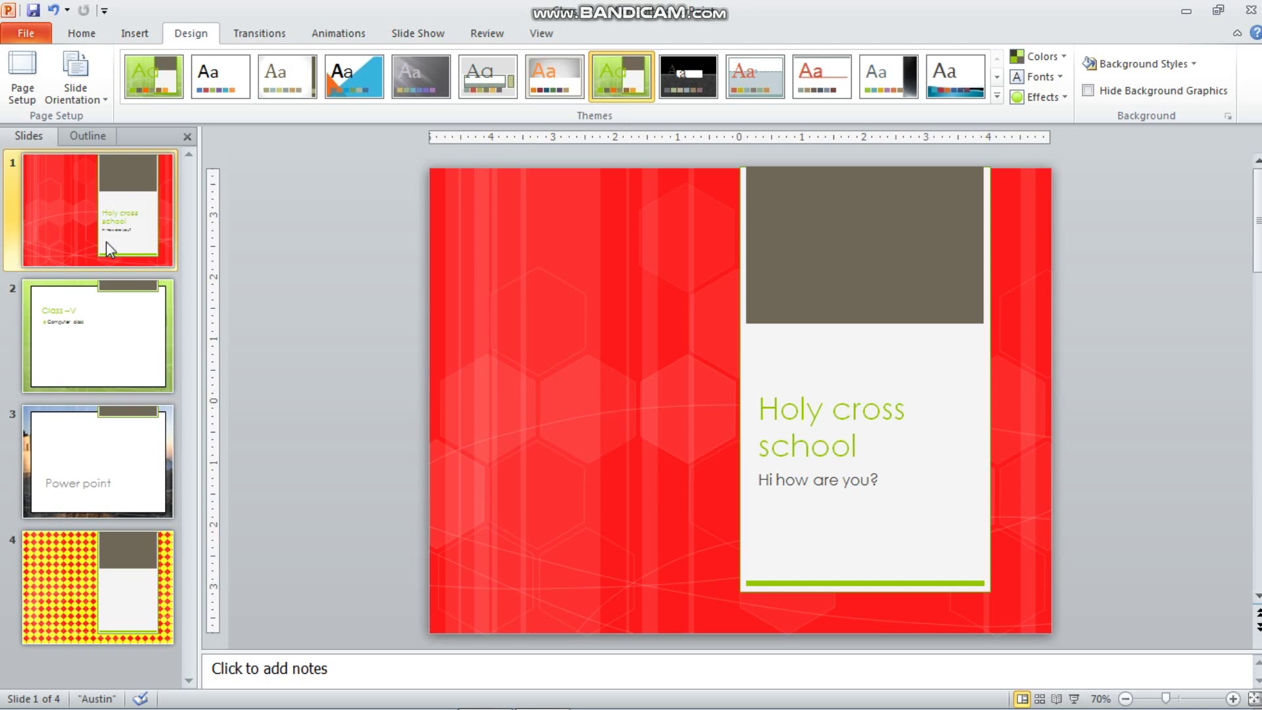
click(102, 299)
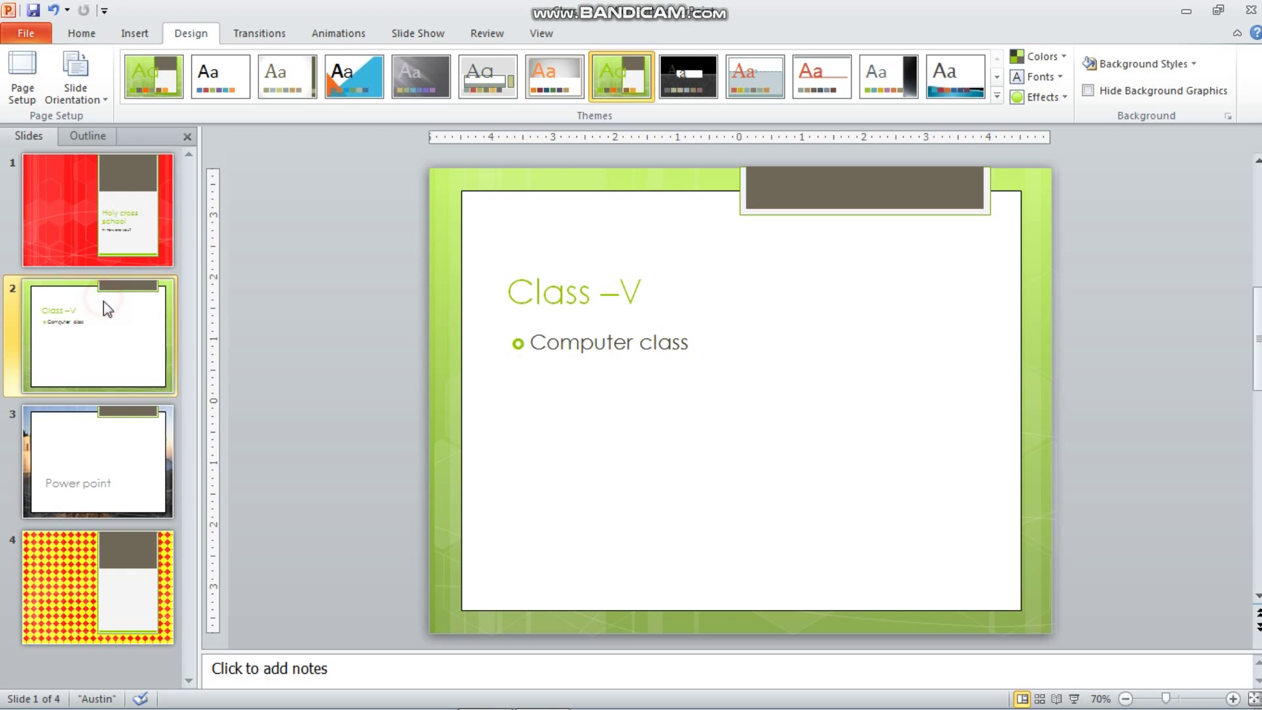
click(97, 424)
click(96, 567)
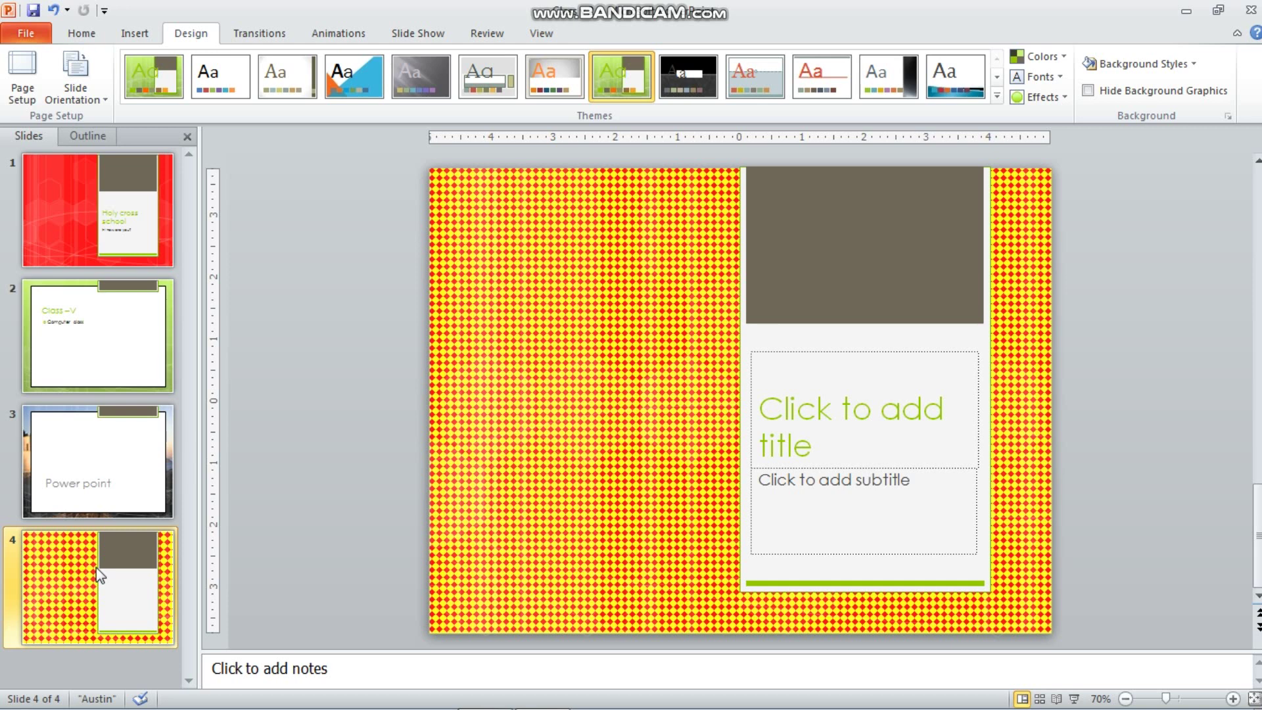
Replace slide 4's pattern background with a texture fill using the fish fossil texture
click(1161, 57)
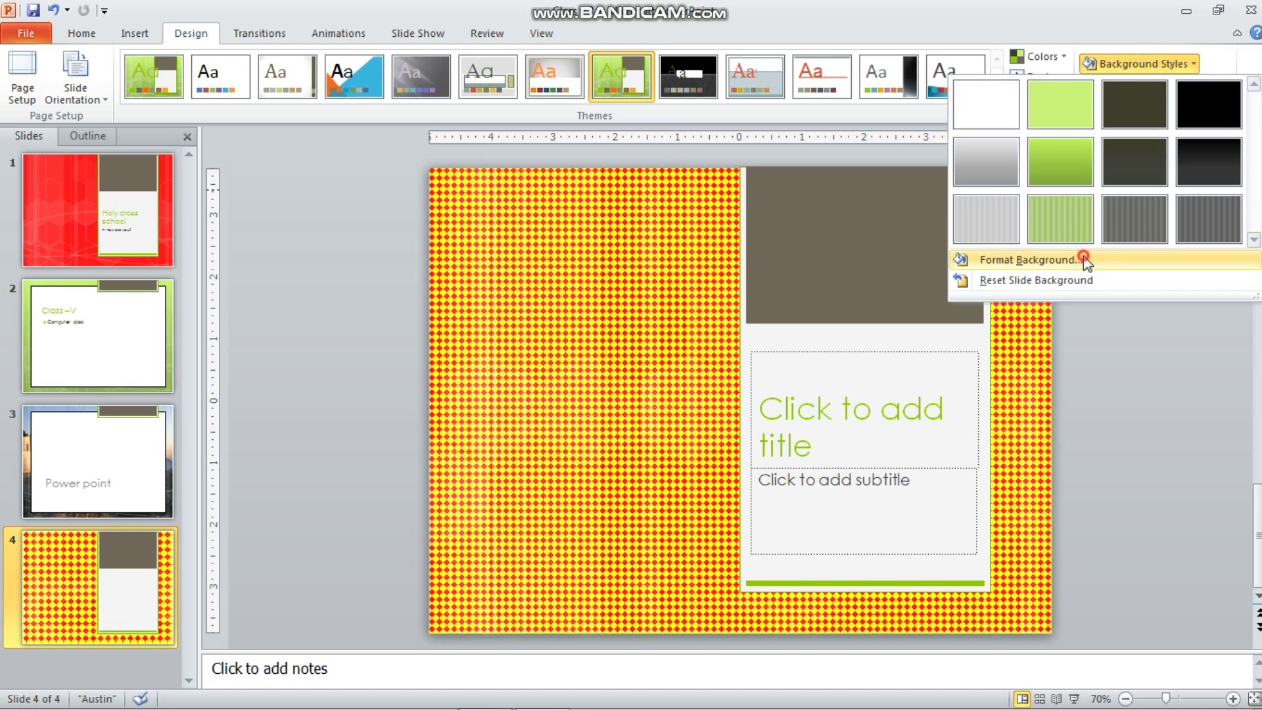
click(1046, 259)
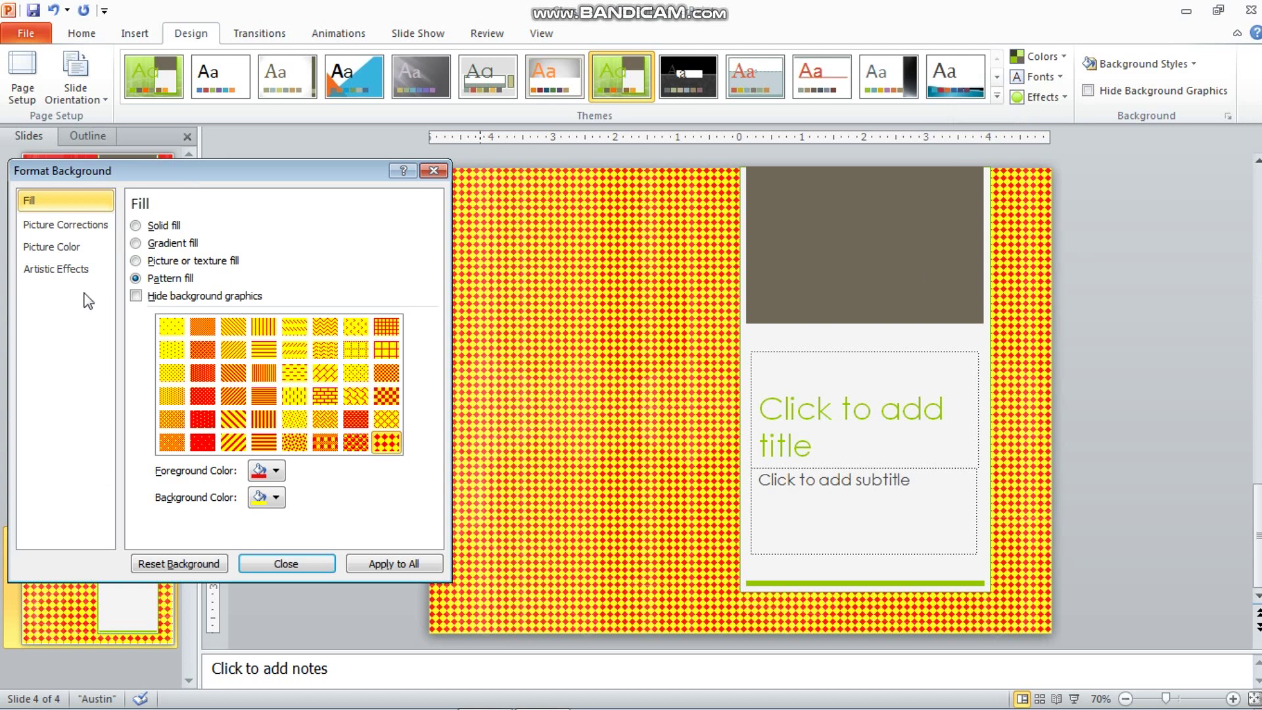
click(134, 261)
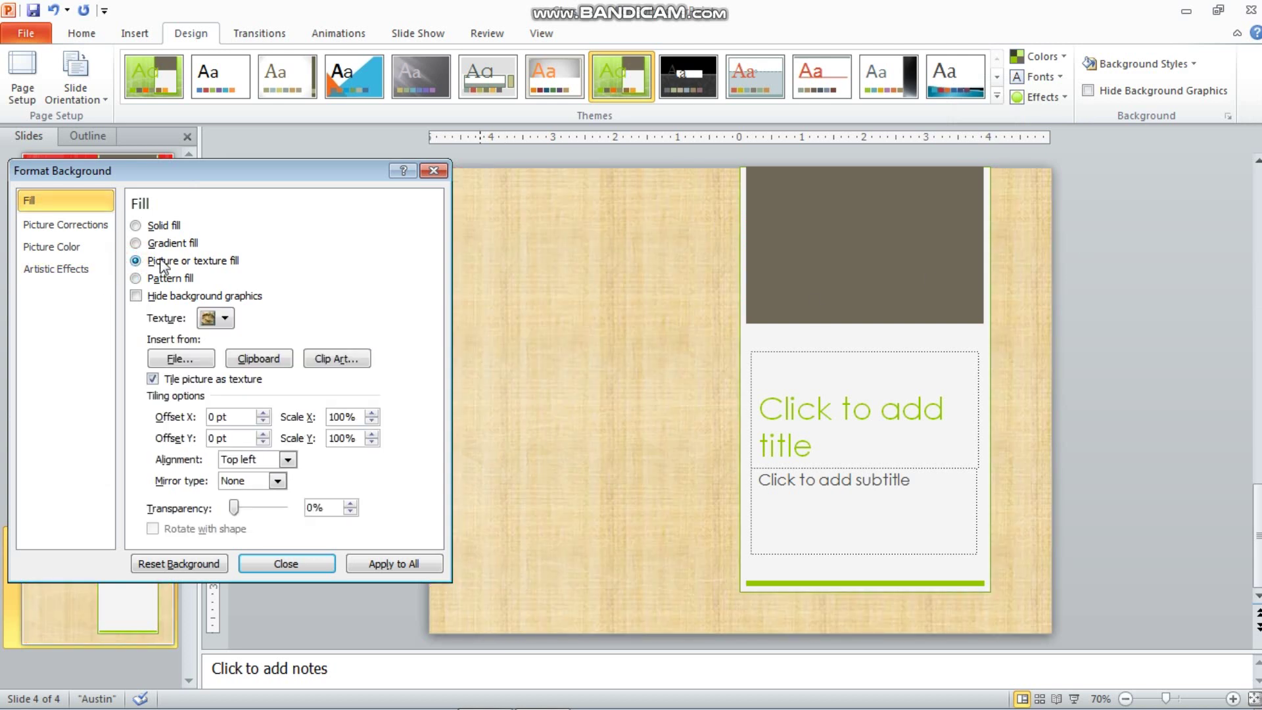
click(224, 318)
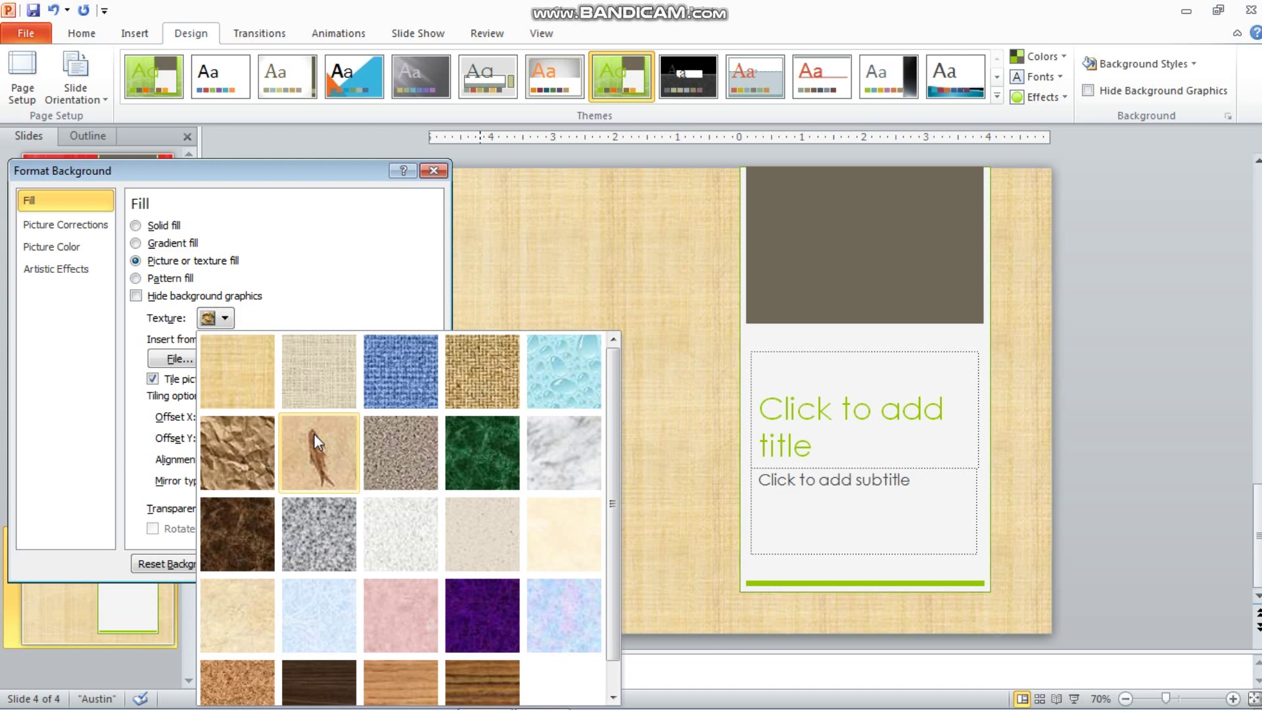
click(313, 433)
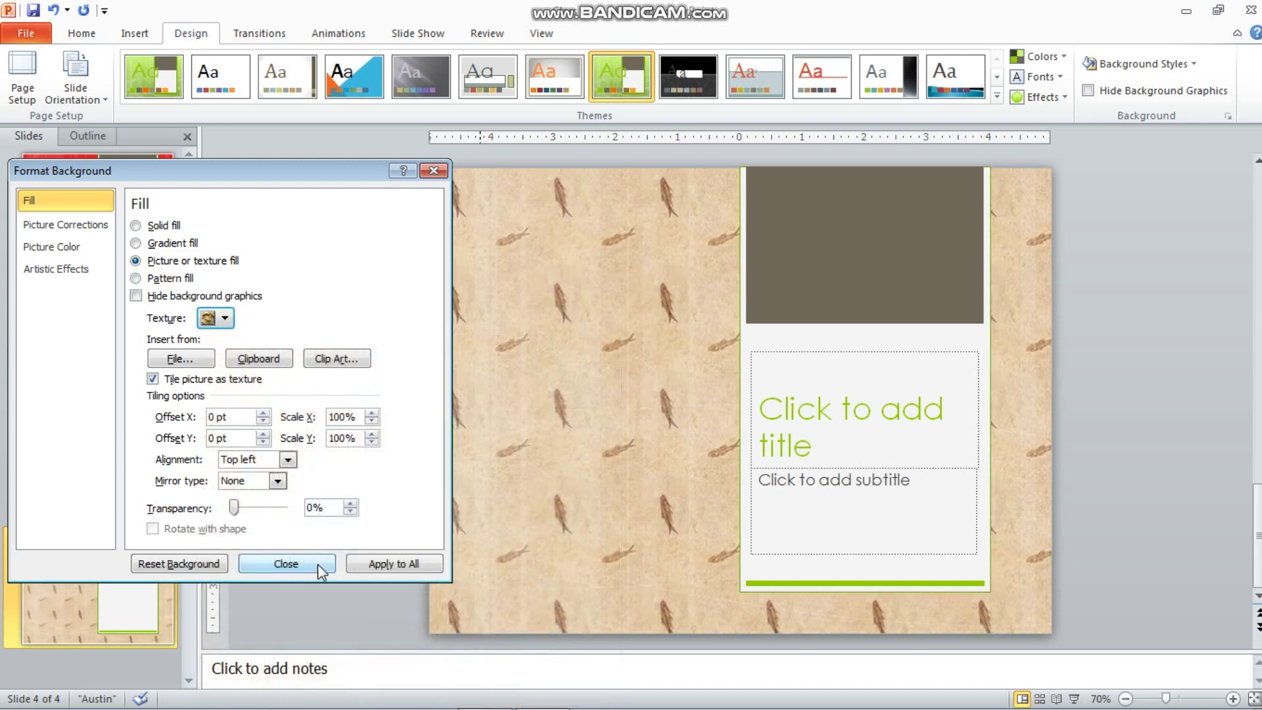
click(317, 564)
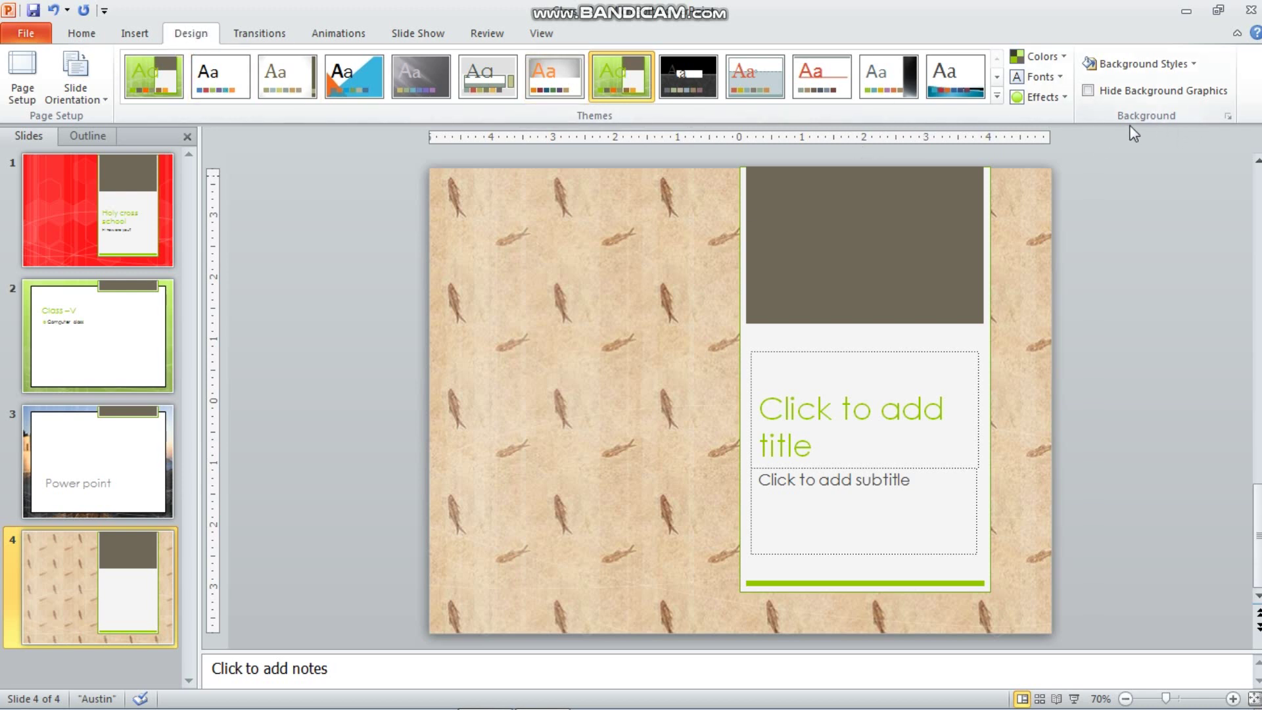
Reopen slide 4's background formatting settings to review the fill options
click(1149, 69)
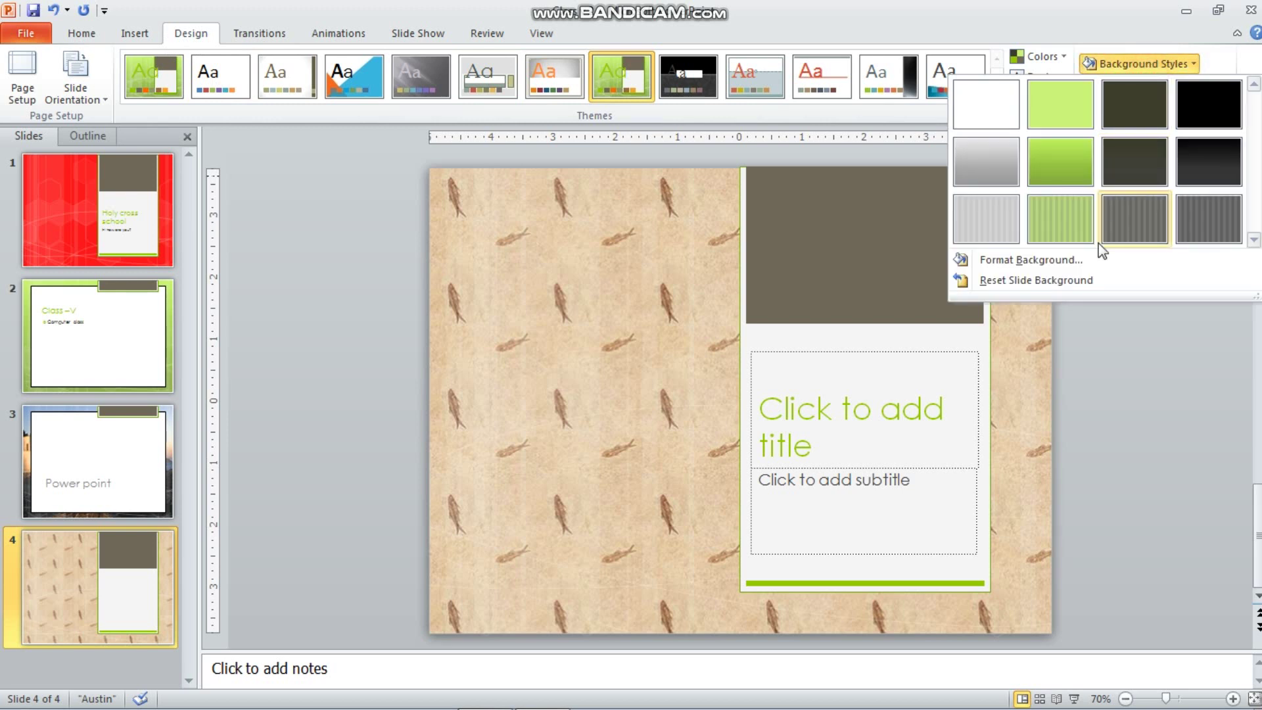
click(1089, 258)
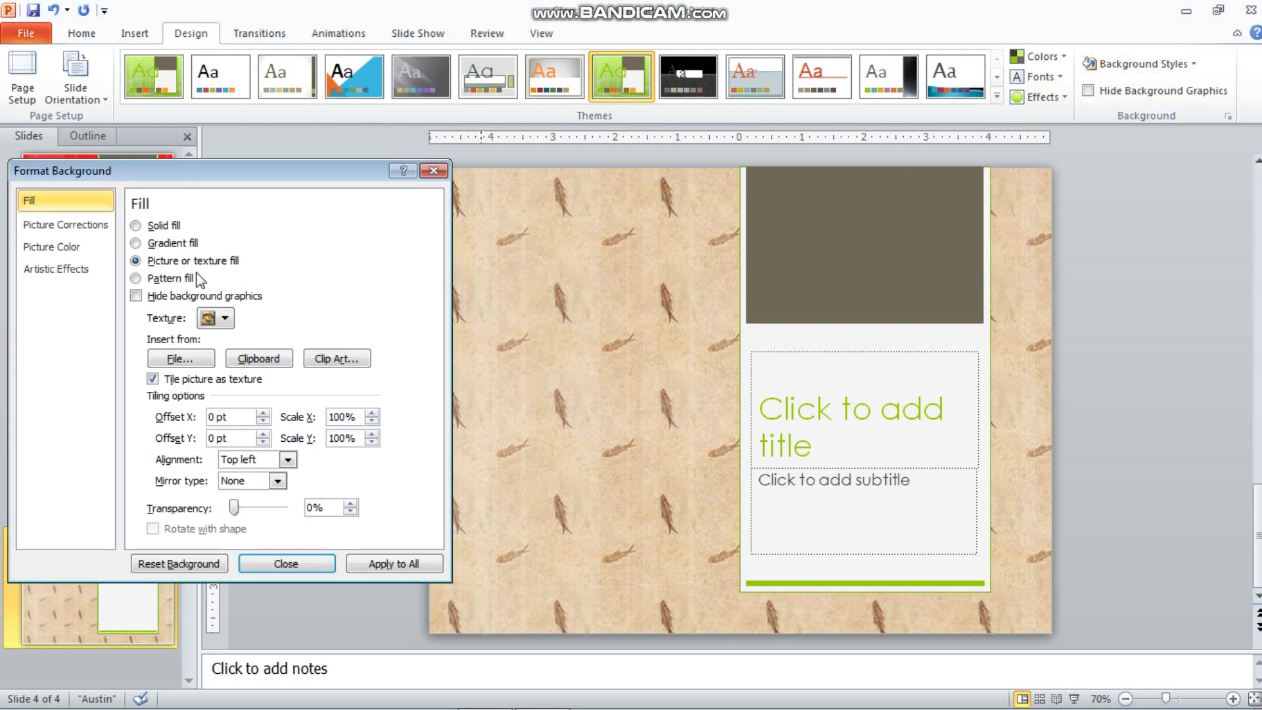
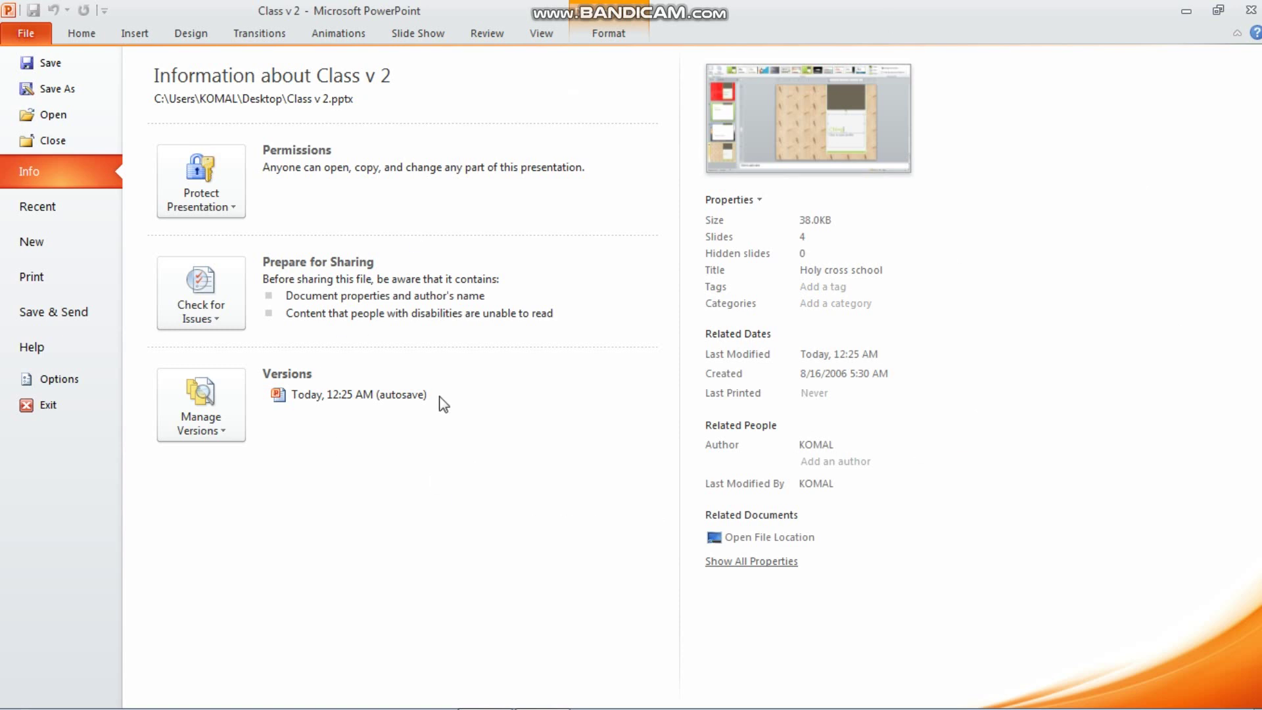
Open the print settings for the presentation and set the number of copies to 2
click(46, 278)
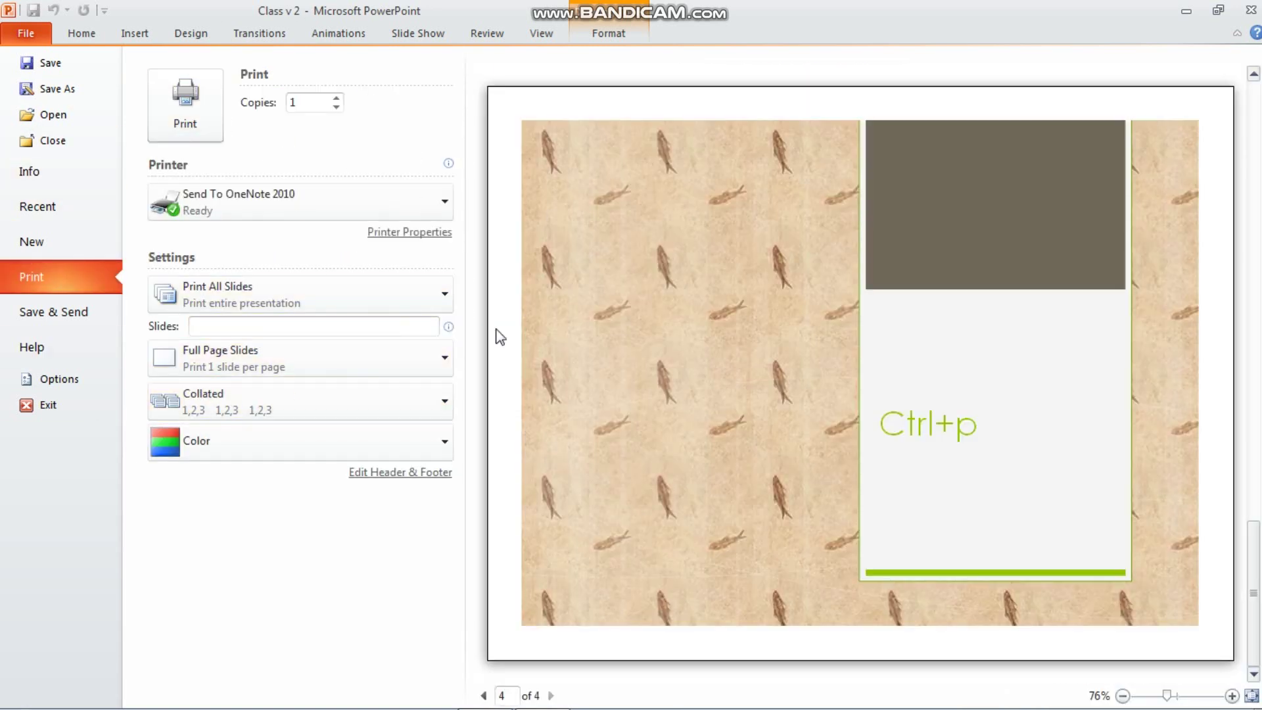
click(306, 102)
key(BackSpace)
text(5)
key(Up)
key(Down)
key(Down)
key(Down)
Examine the available printers, the slide range choices and the print layout and handout choices without changing them
click(314, 198)
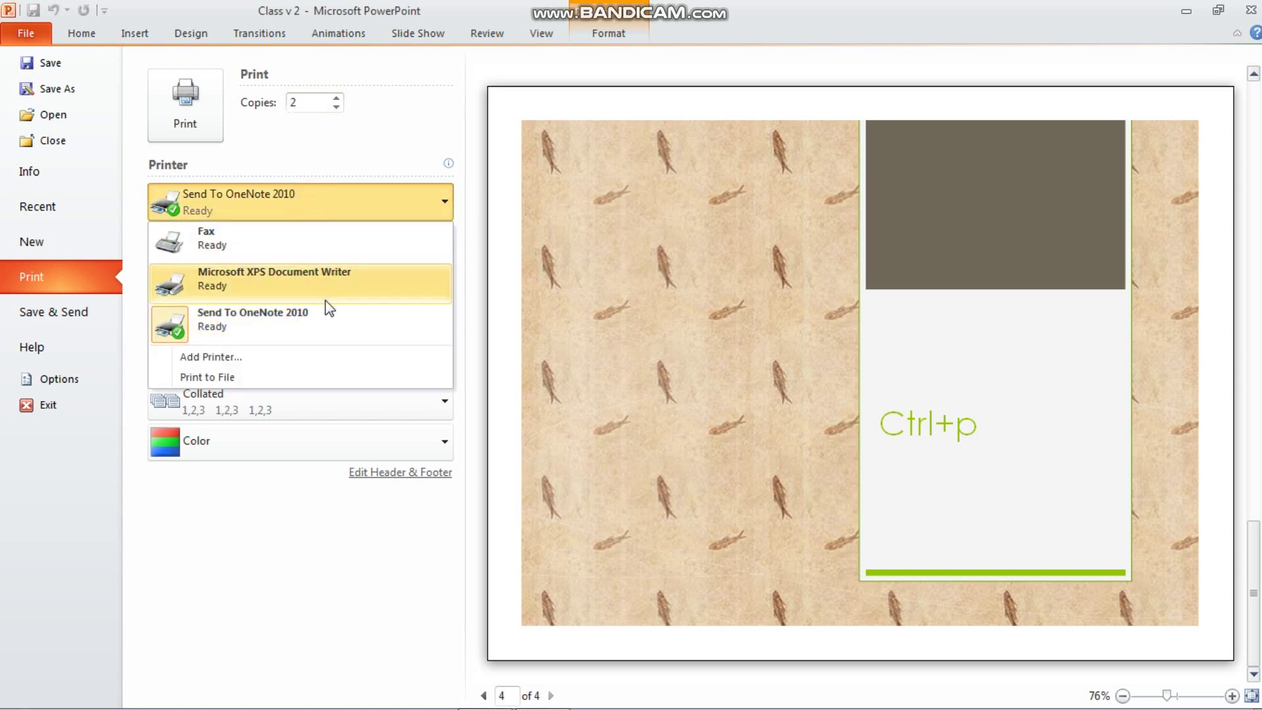
click(339, 343)
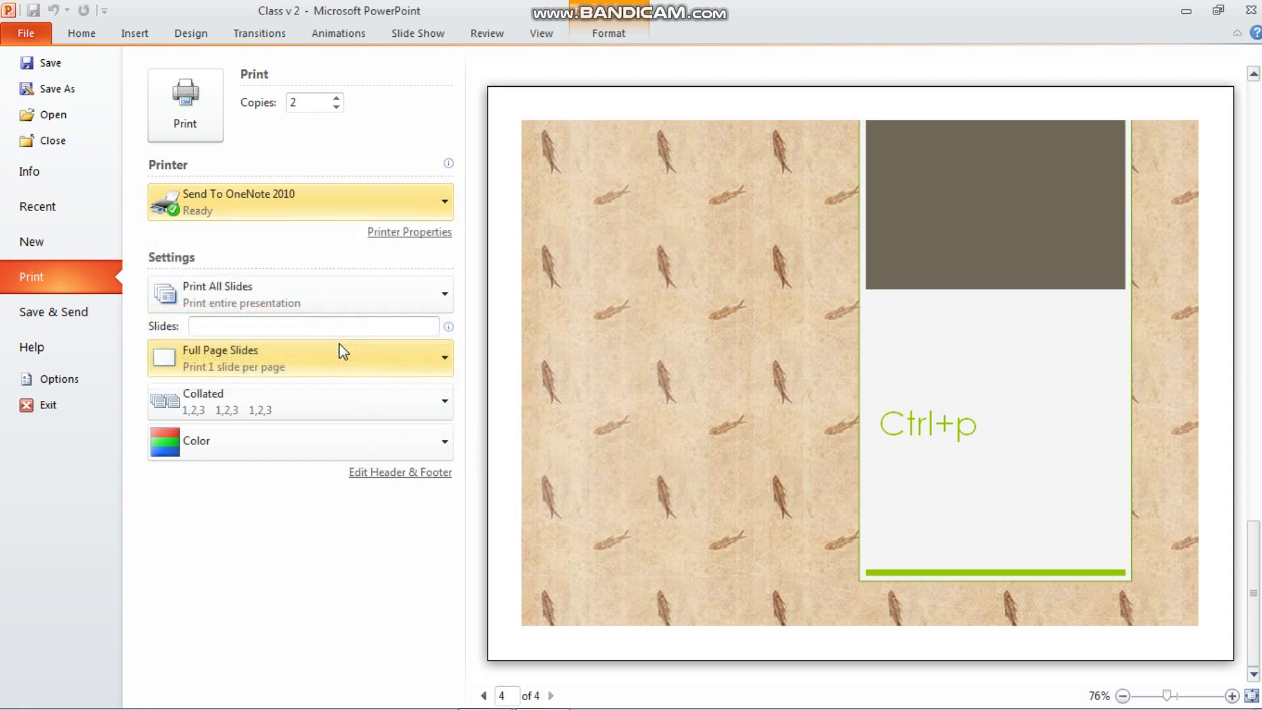
click(218, 307)
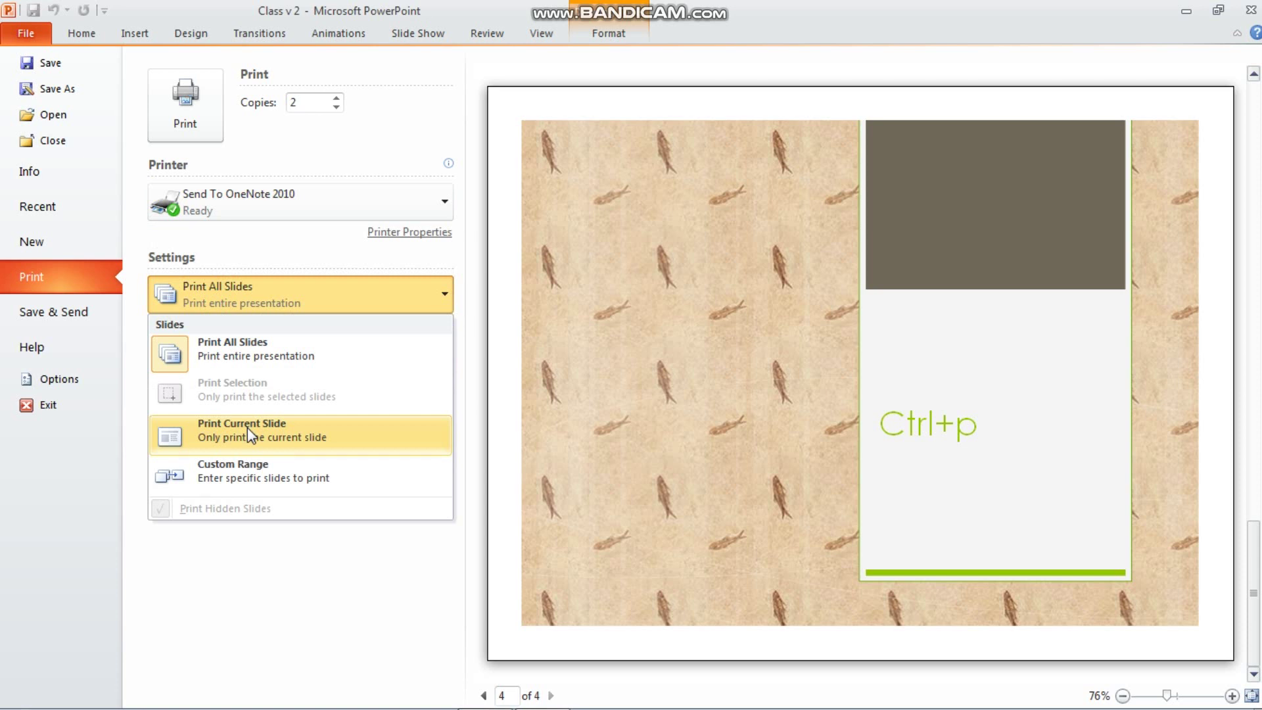
click(331, 283)
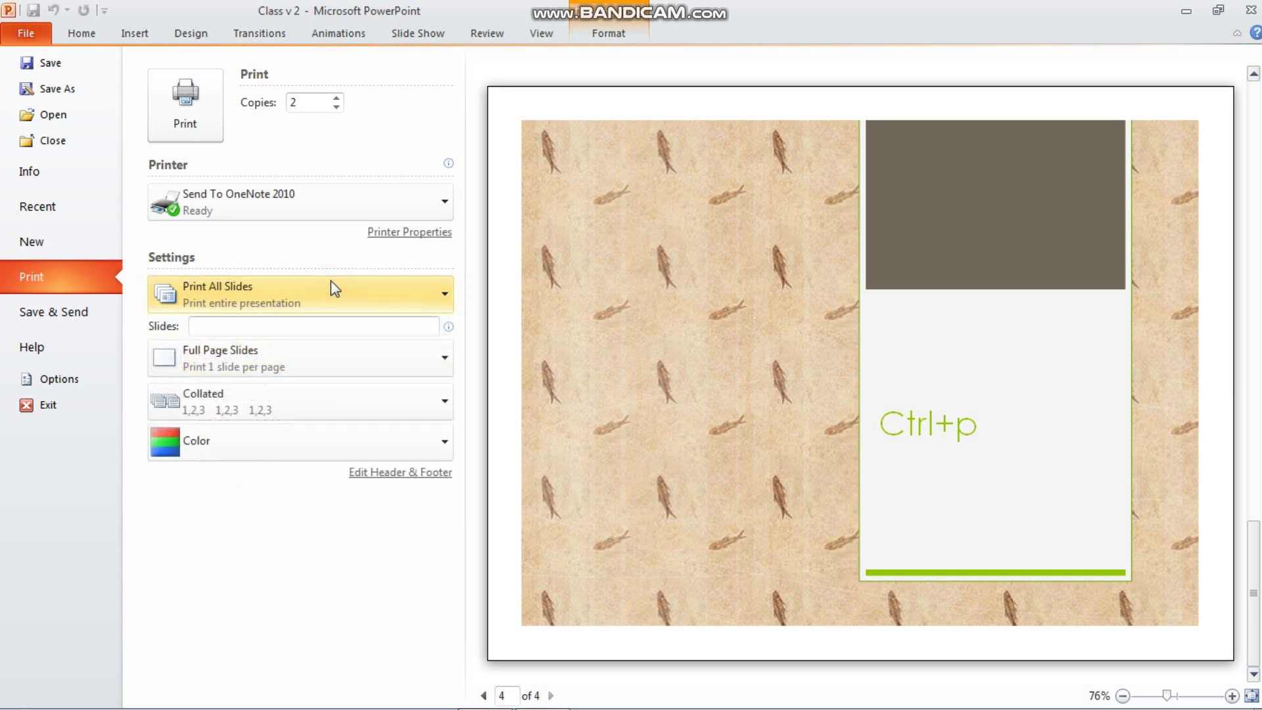
click(317, 357)
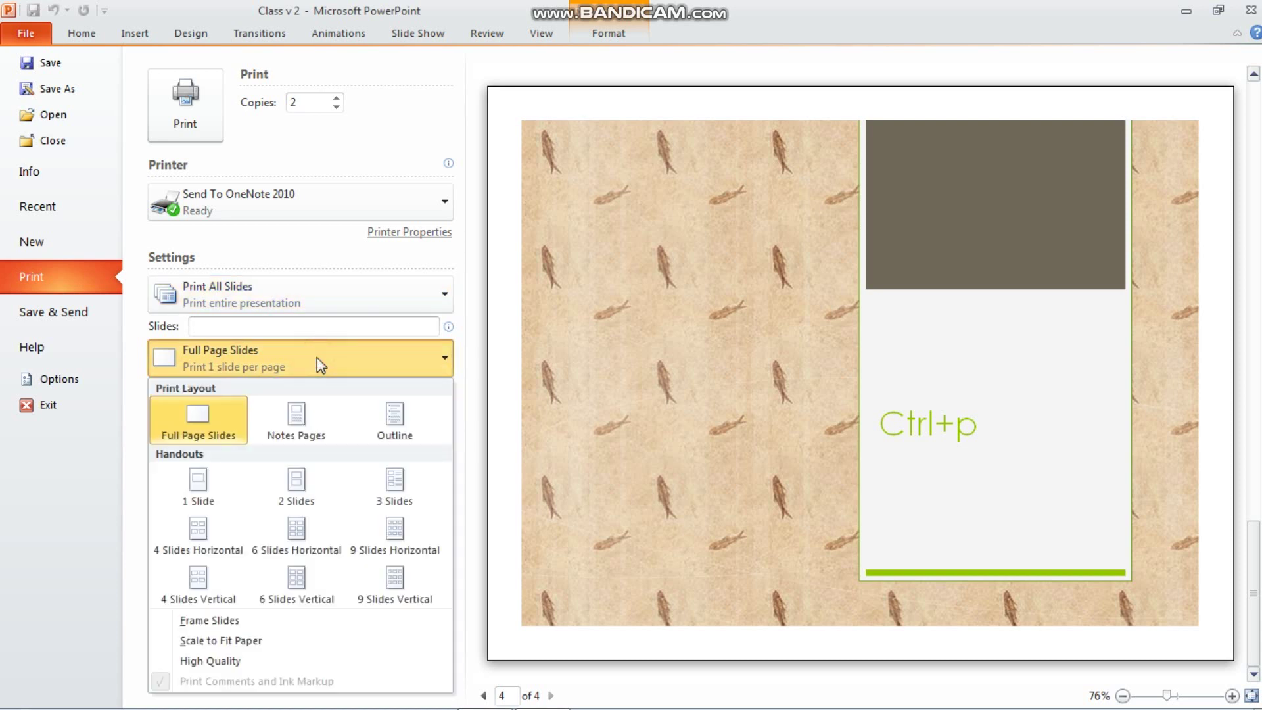
click(317, 357)
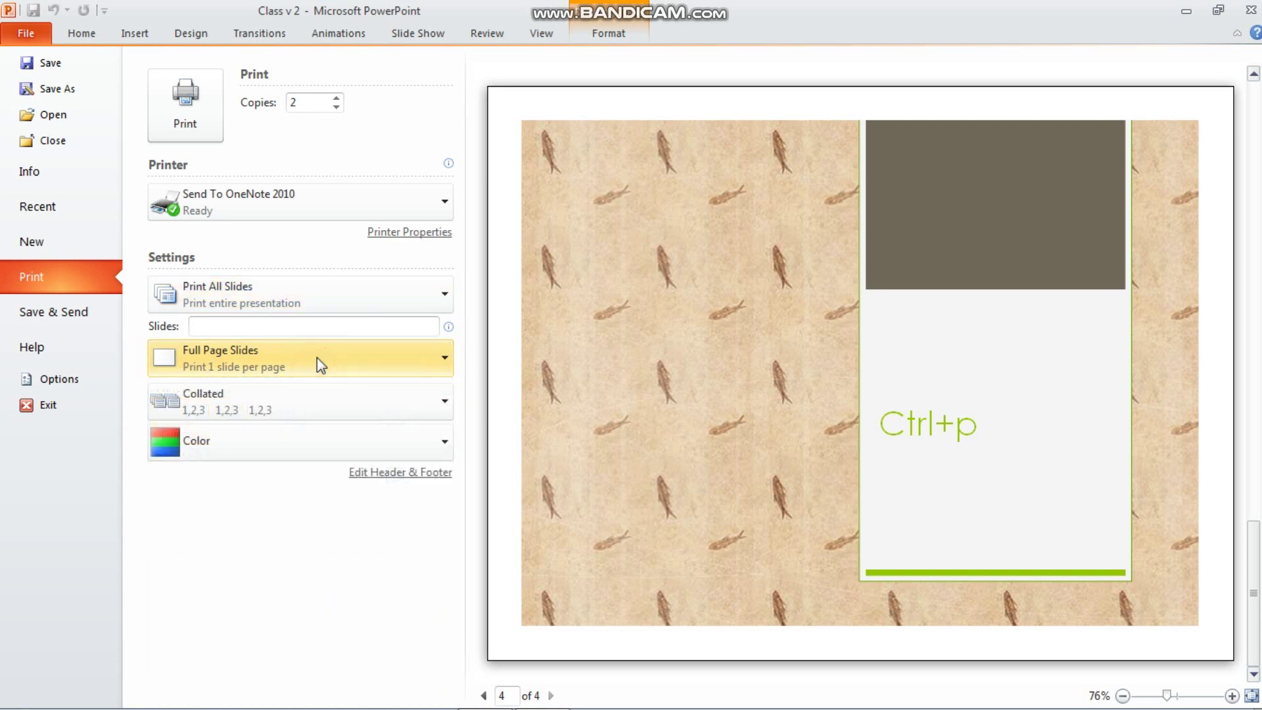